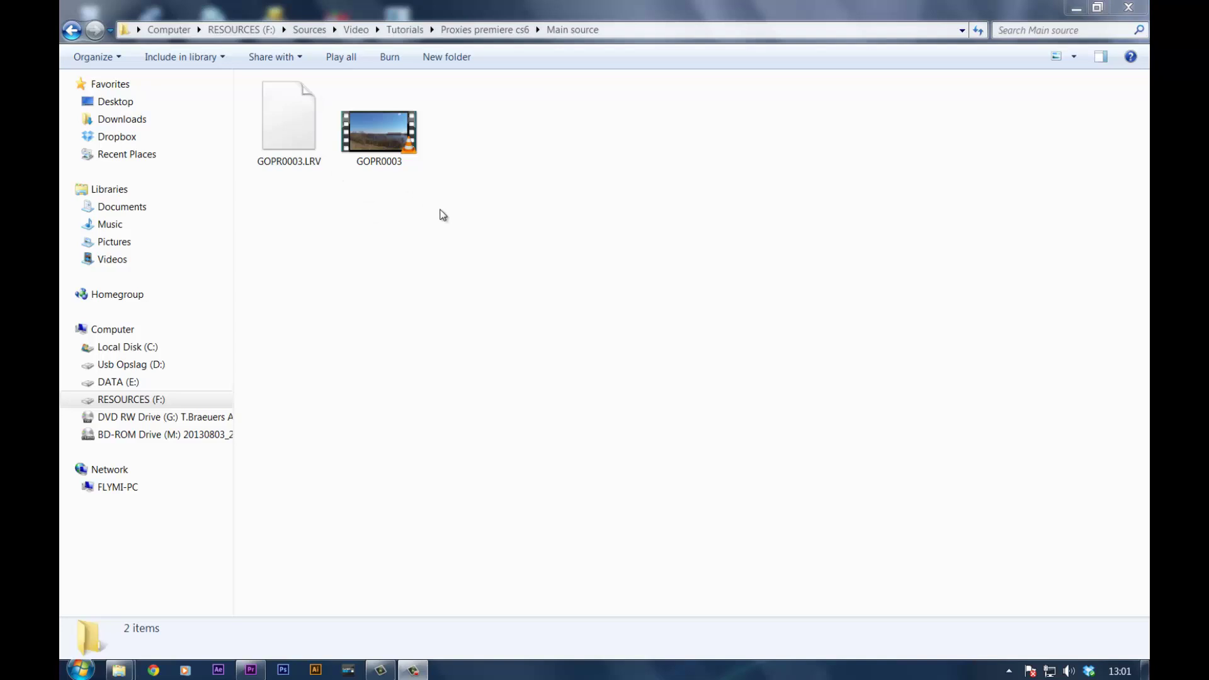
click(443, 216)
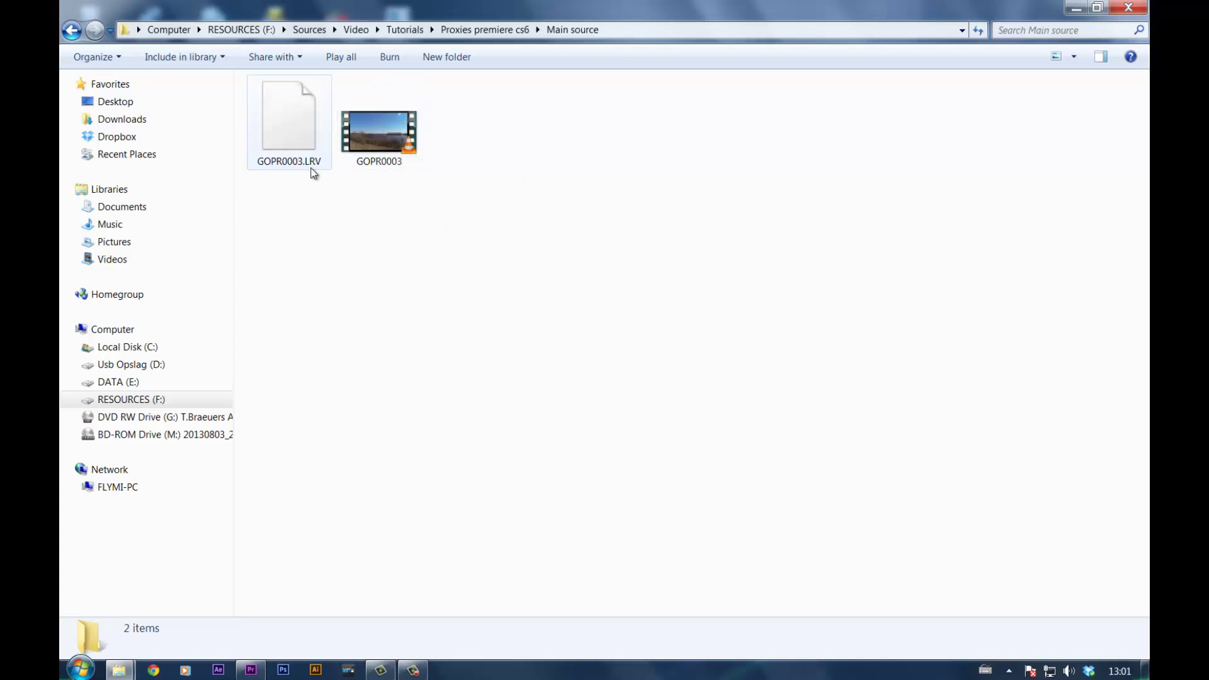
click(401, 138)
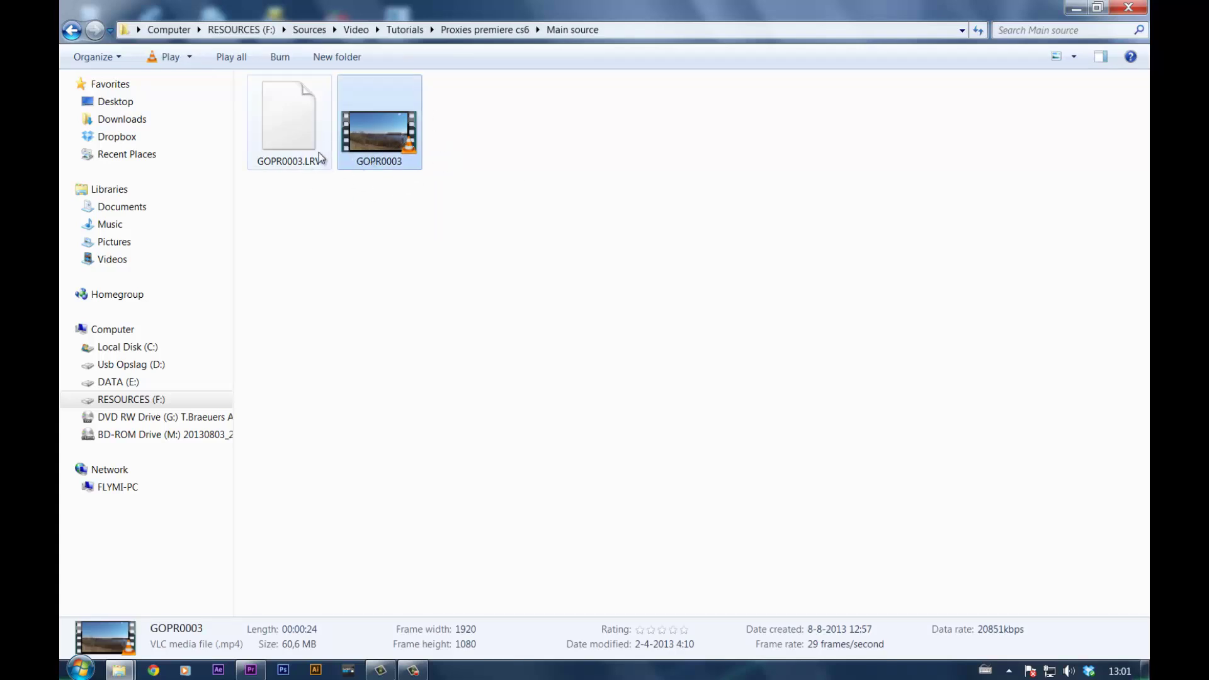
mouse_move(310, 167)
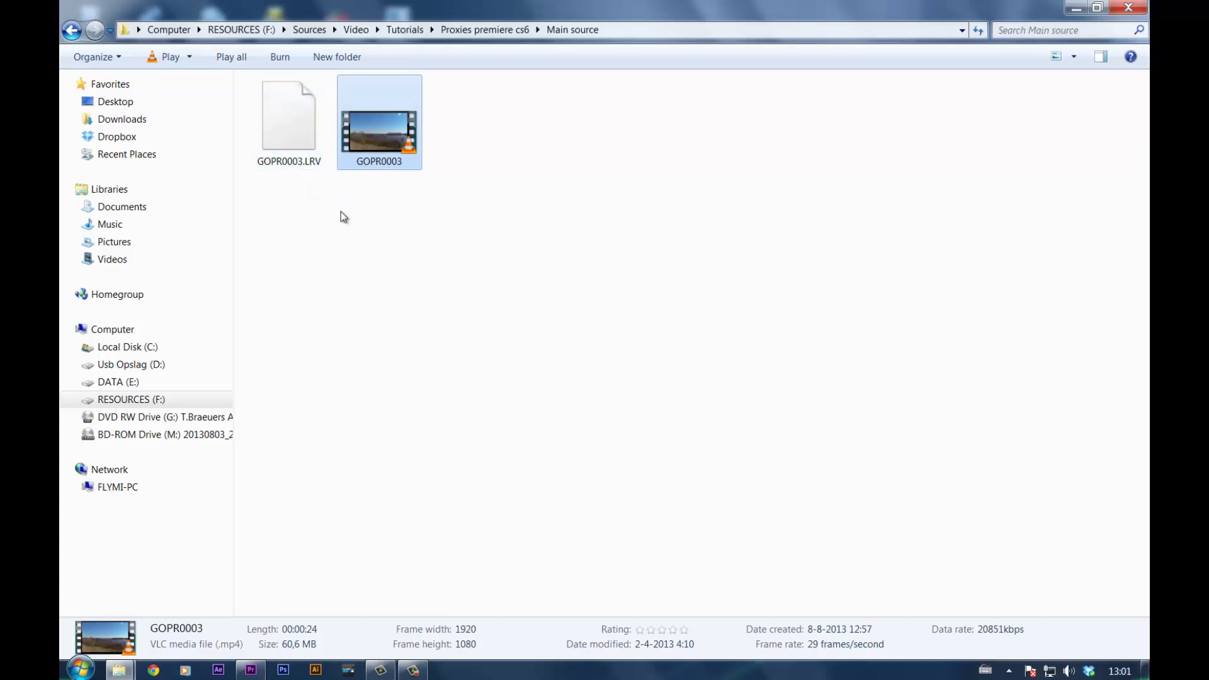
Create a folder named proxie in the Main source folder and move GOPR0003.LRV into it.
right_click(526, 158)
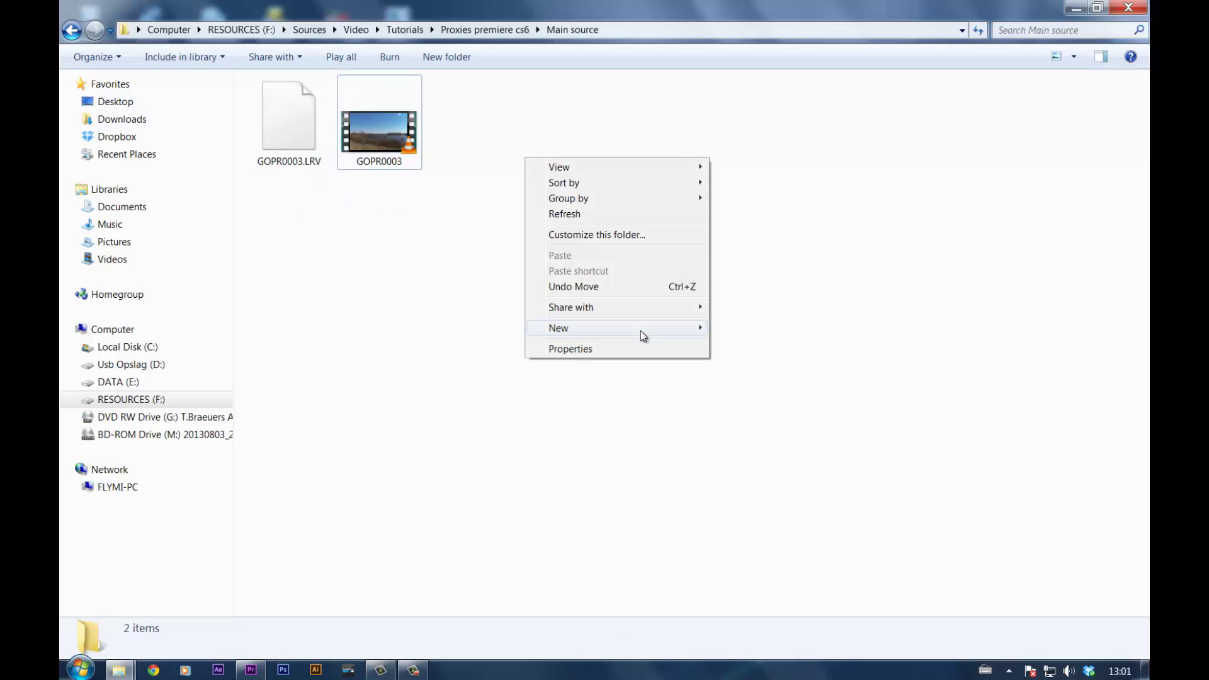
mouse_move(640, 329)
click(751, 330)
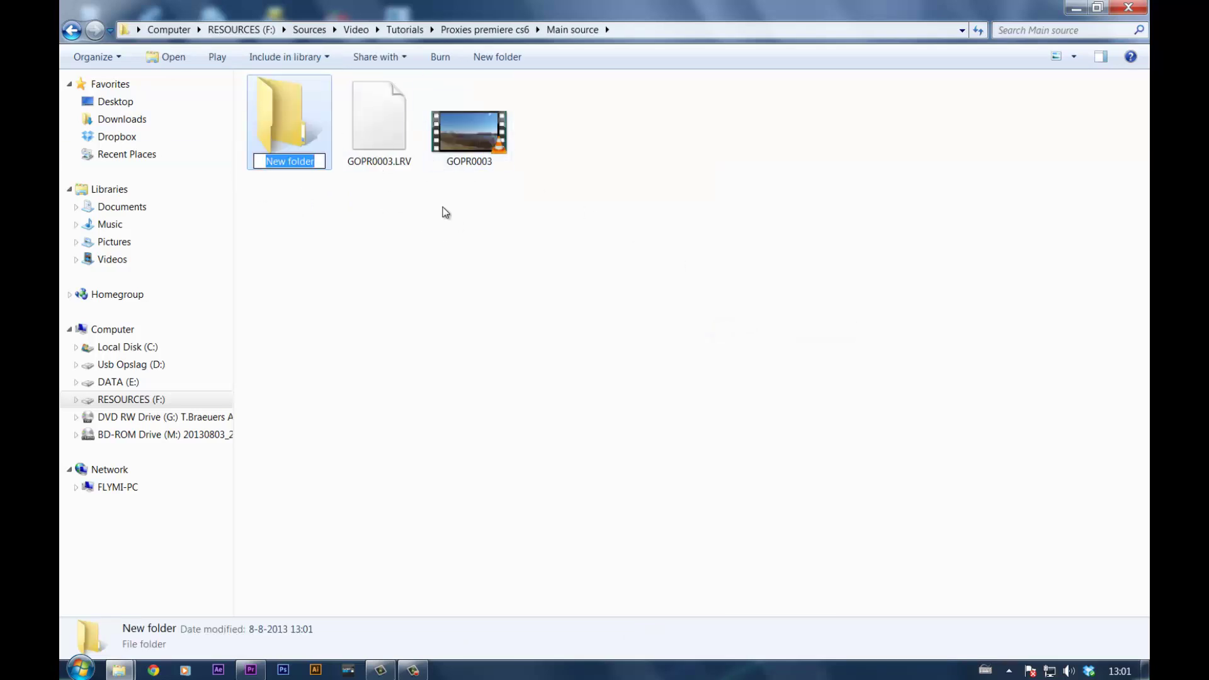
text(p)
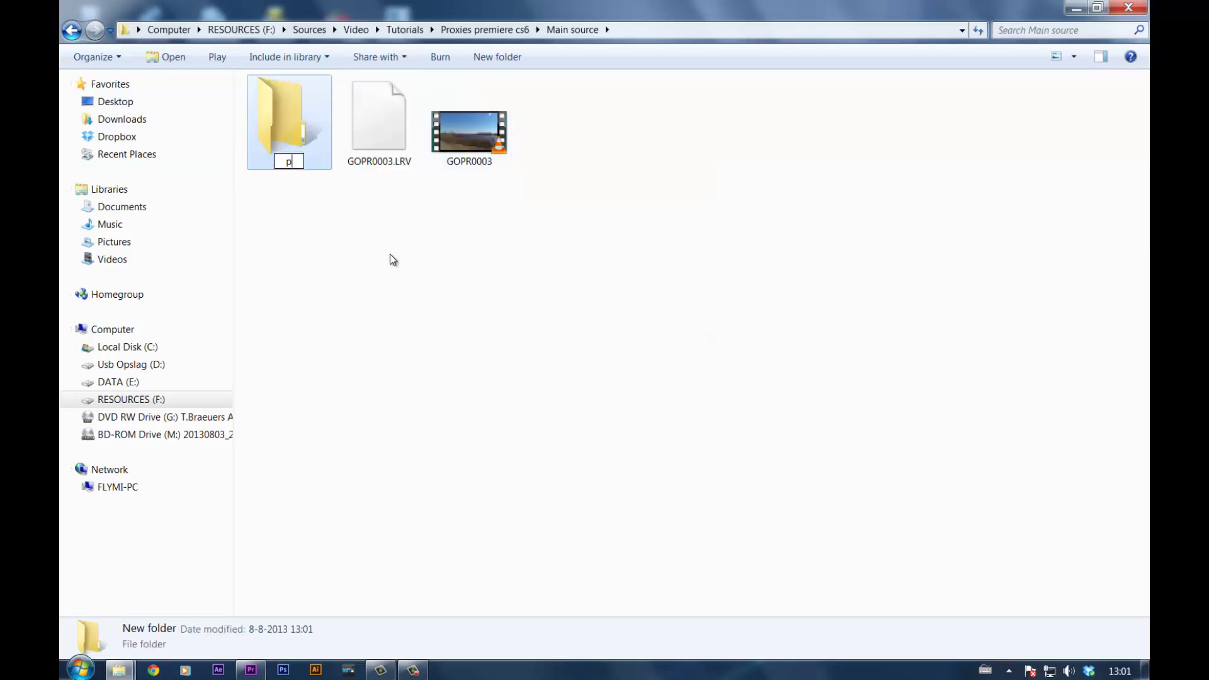
text(roxie)
key(Return)
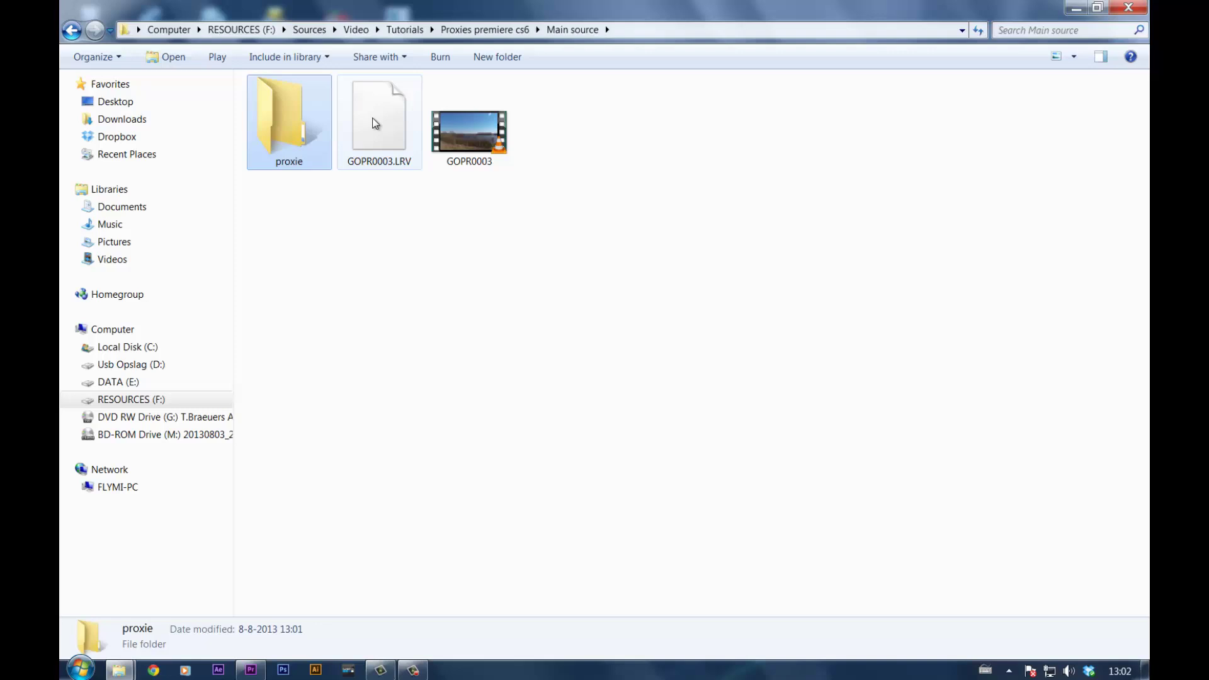
drag(370, 139, 302, 151)
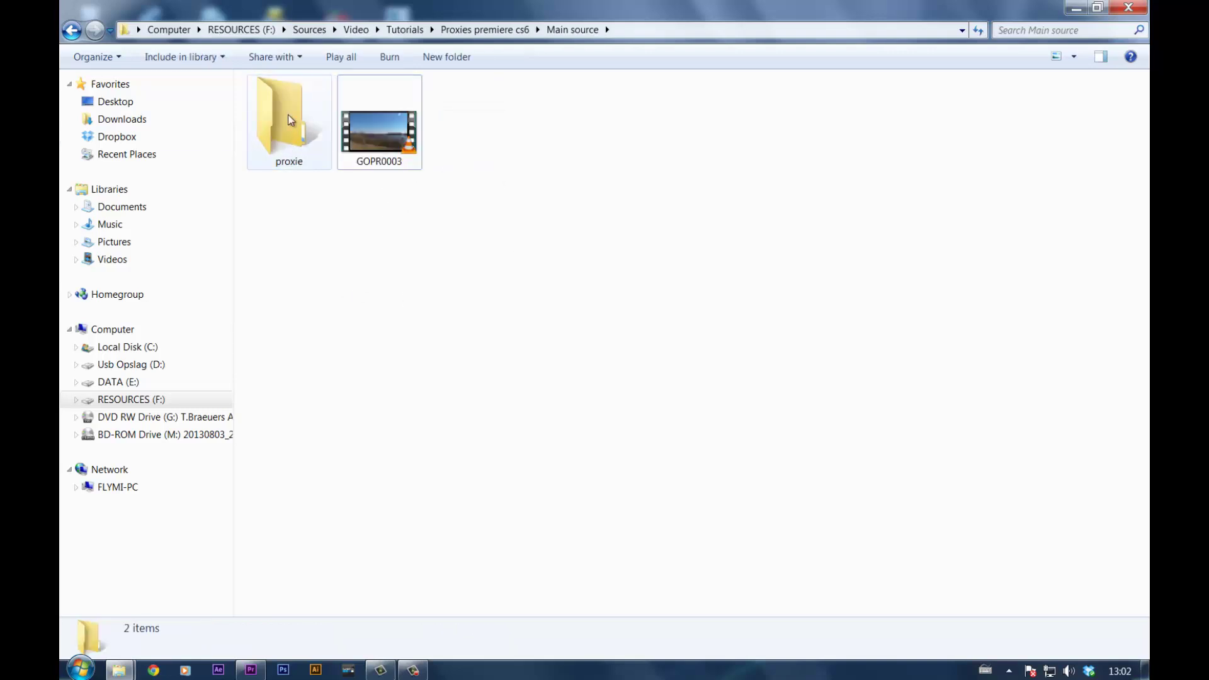
In the proxie folder, rename GOPR0003.LRV to GOPR0003.mp4 and accept the extension change.
click(402, 129)
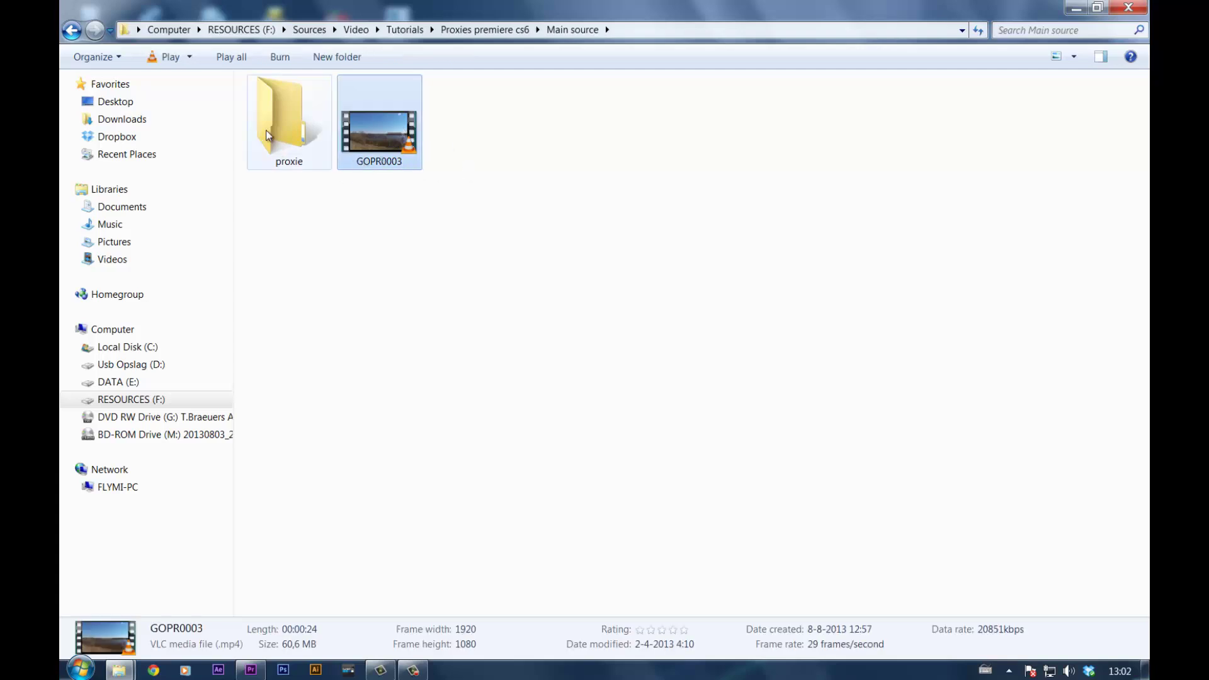
double_click(282, 125)
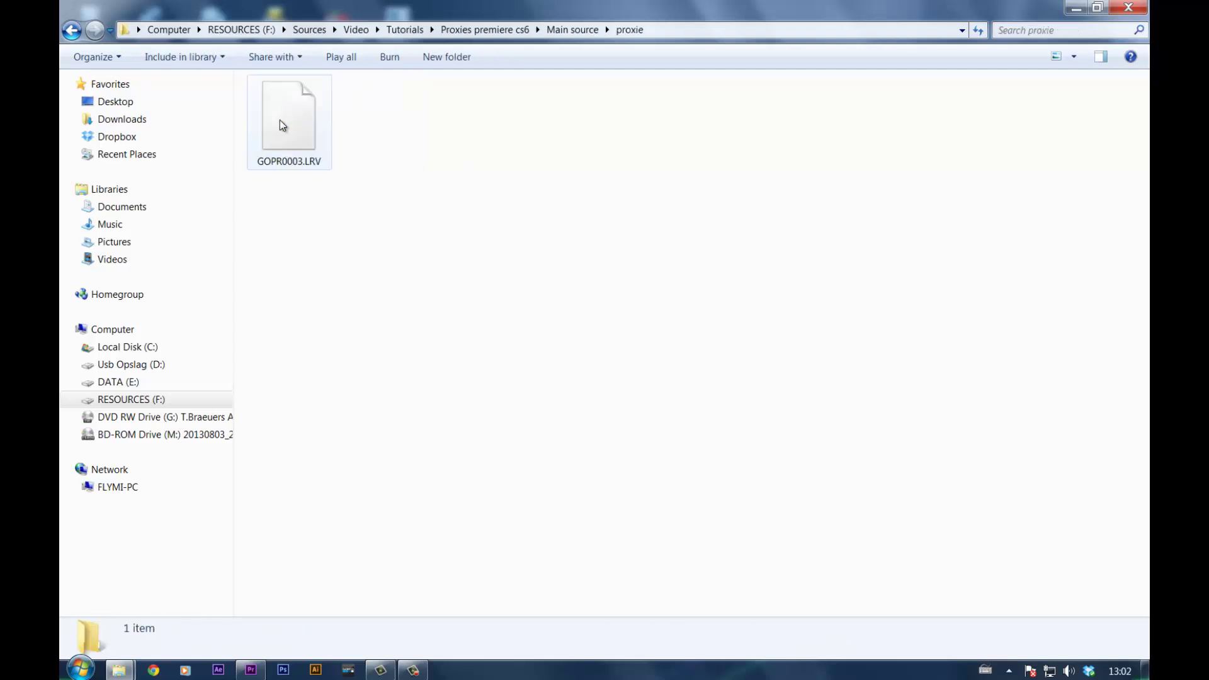
click(311, 167)
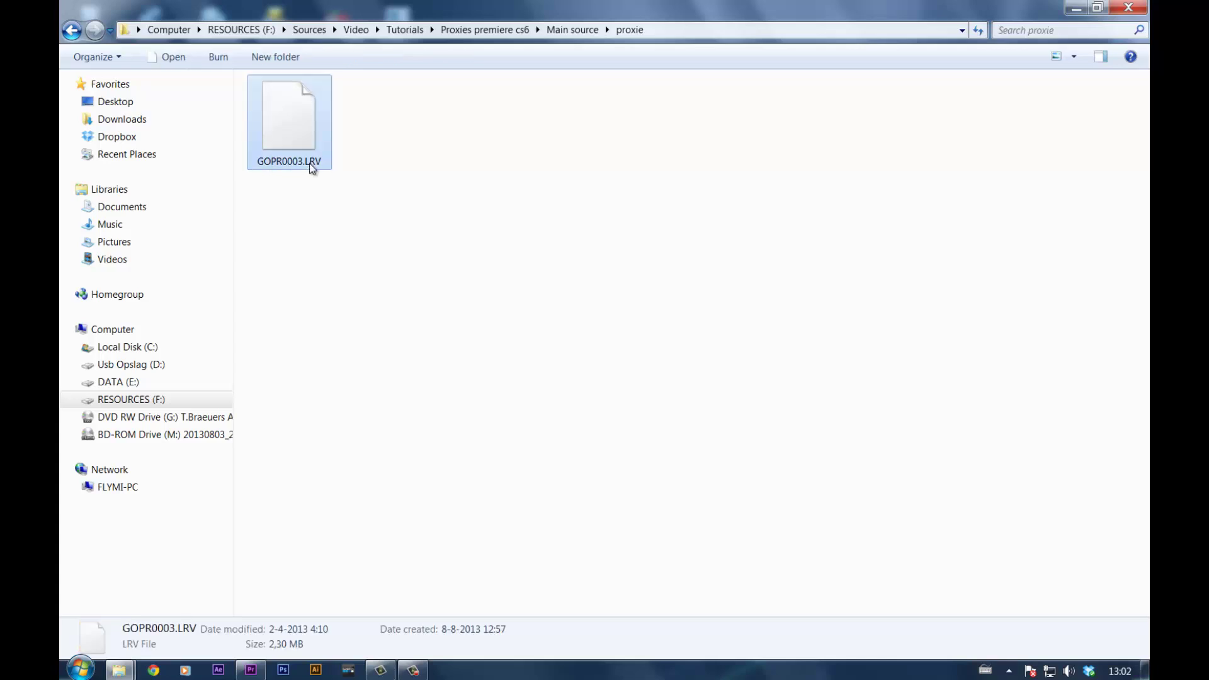
click(310, 164)
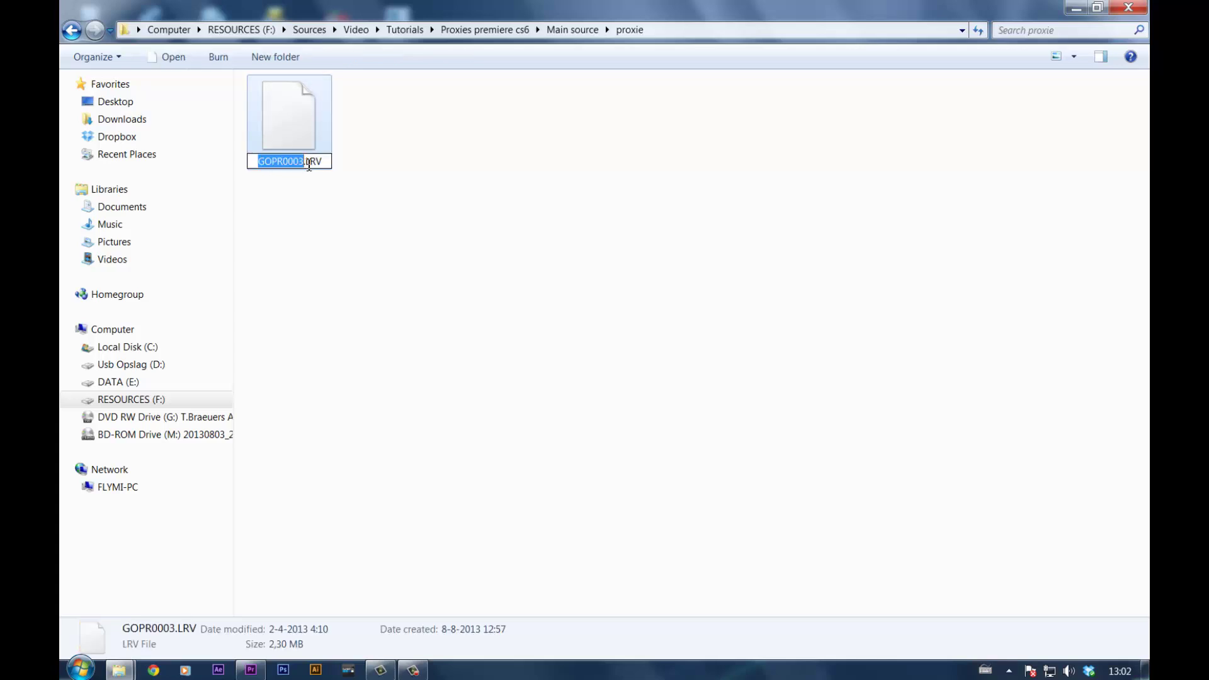
drag(309, 165, 355, 166)
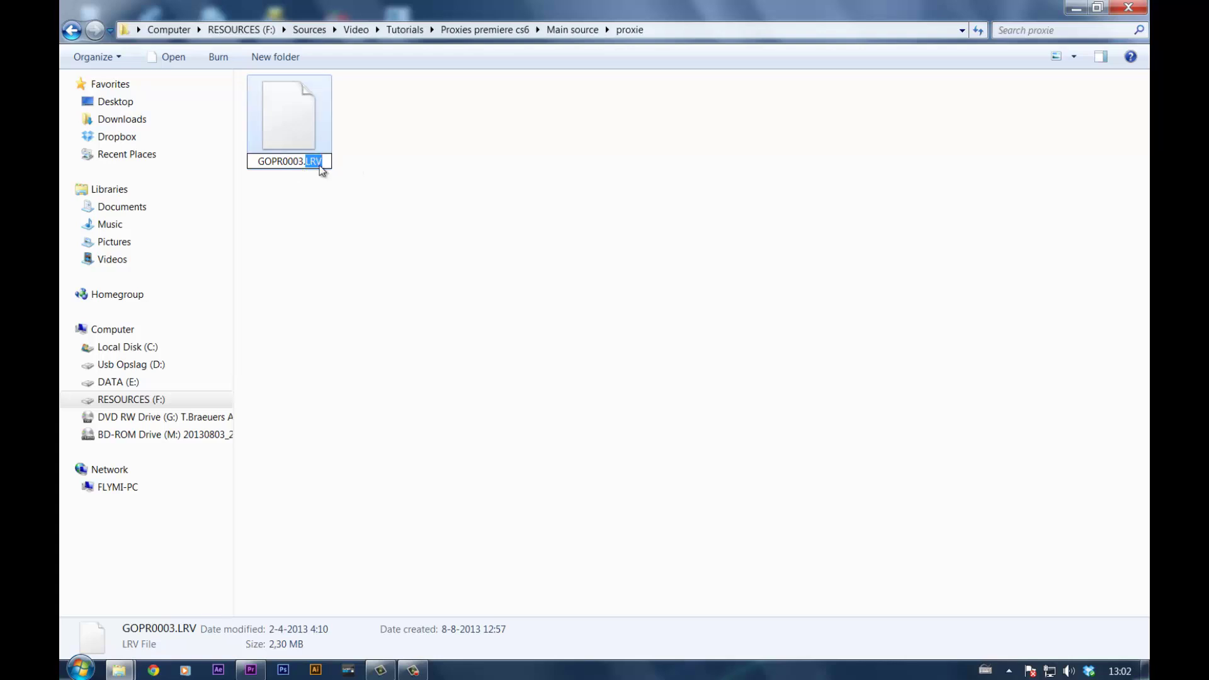
text(mp4)
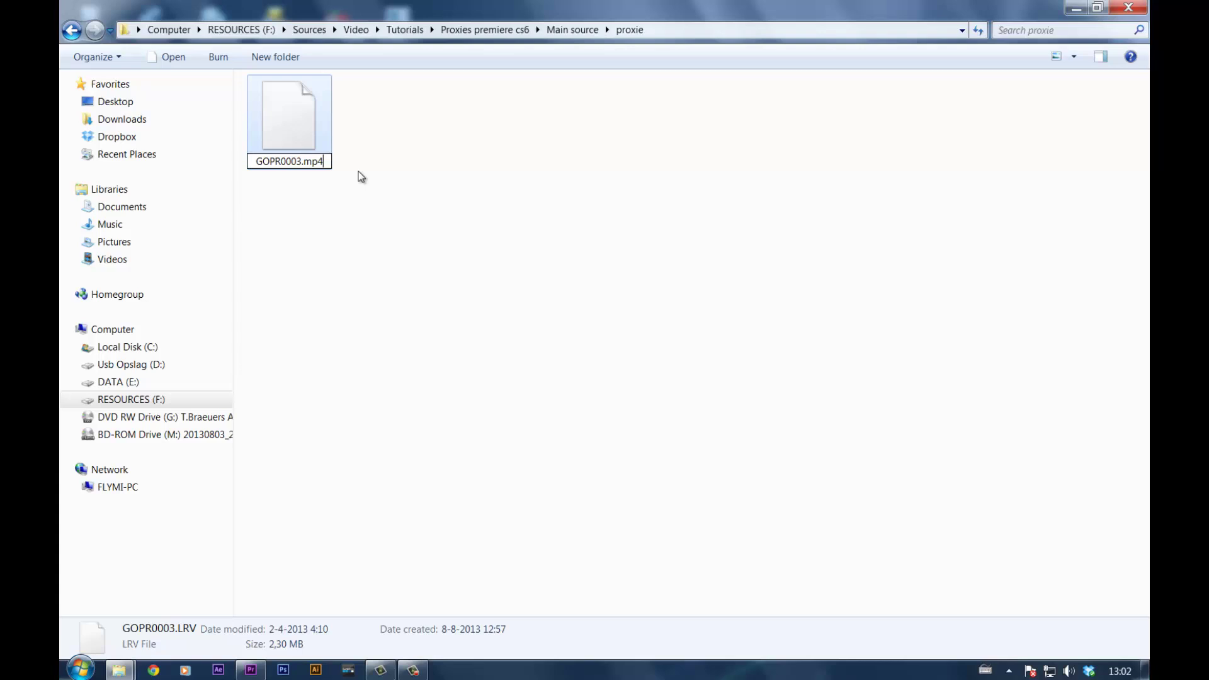
key(Return)
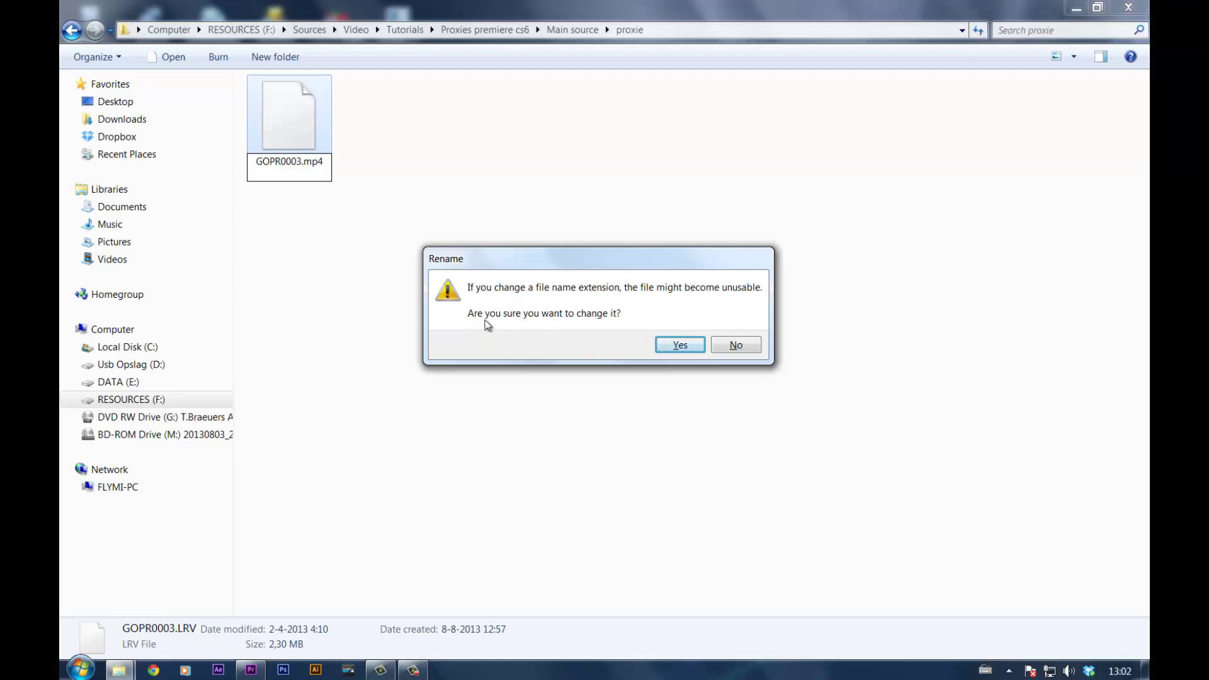
click(679, 348)
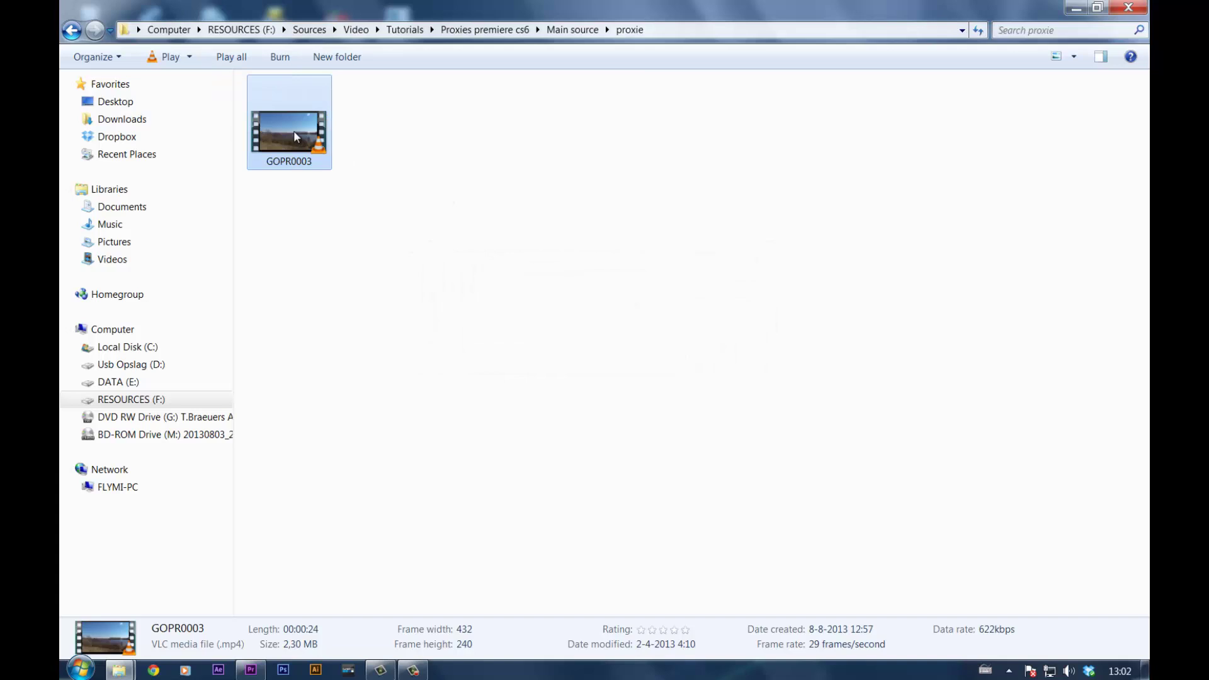
Return to the Main source folder and play the original GOPR0003 video, skipping ahead to check its quality, then close the player.
click(364, 151)
click(264, 123)
key(BackSpace)
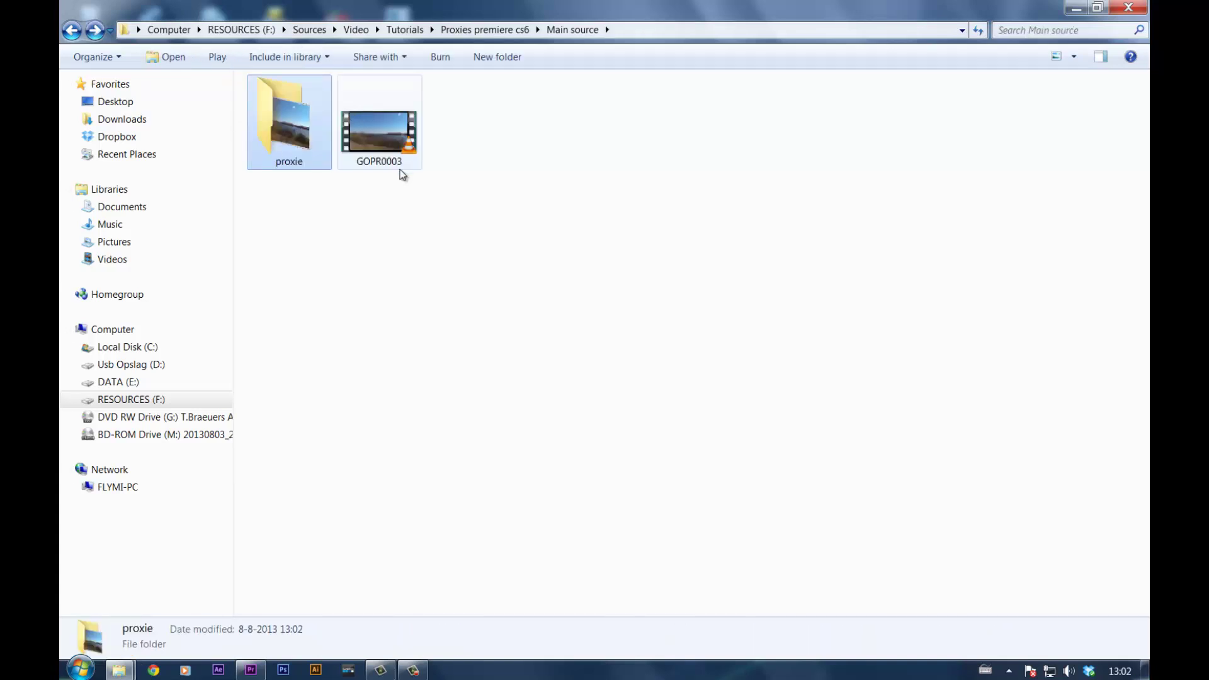
double_click(392, 140)
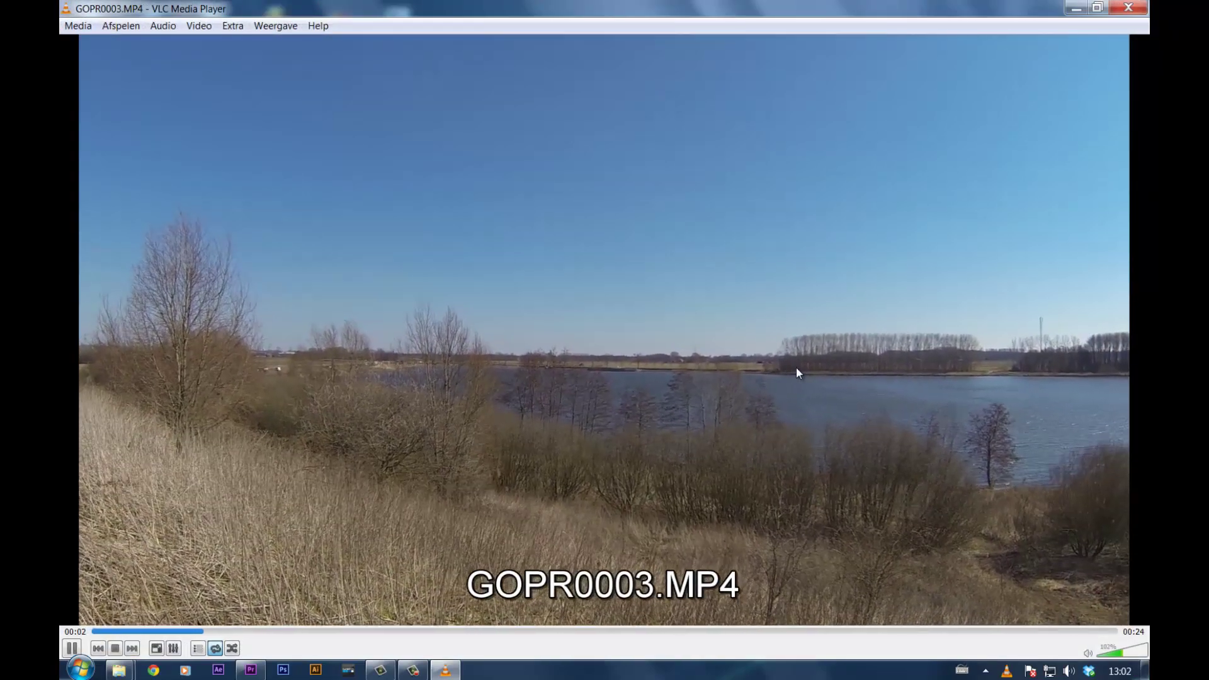
click(545, 631)
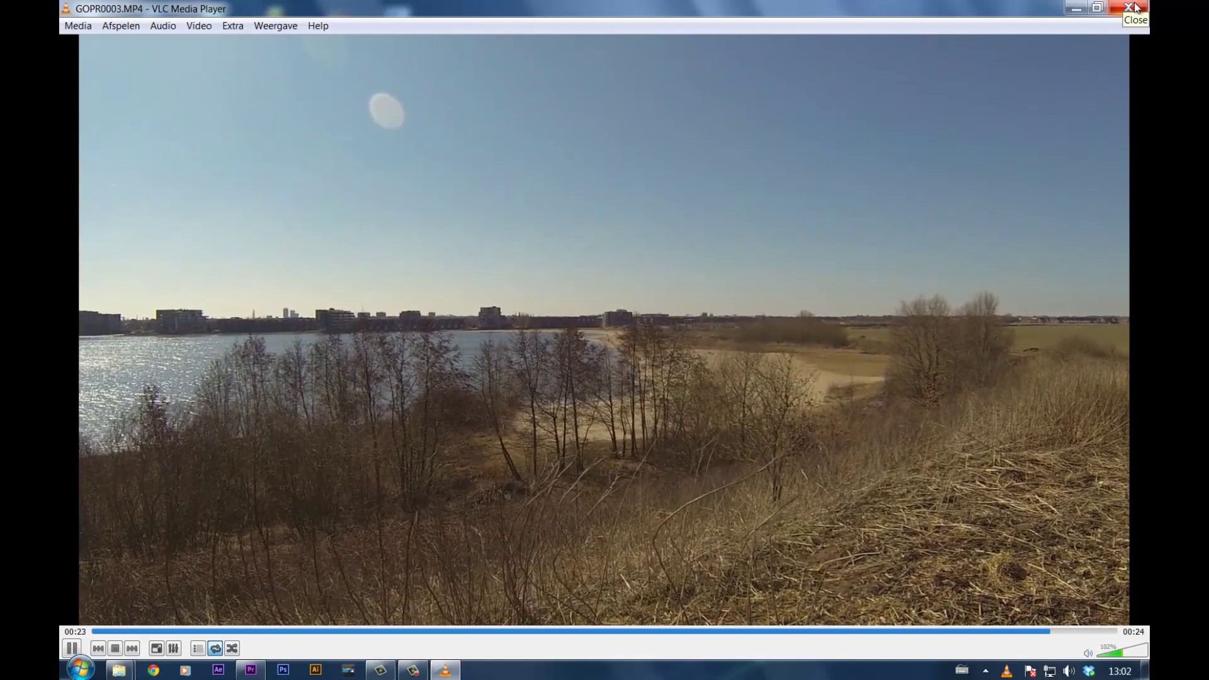
click(1140, 7)
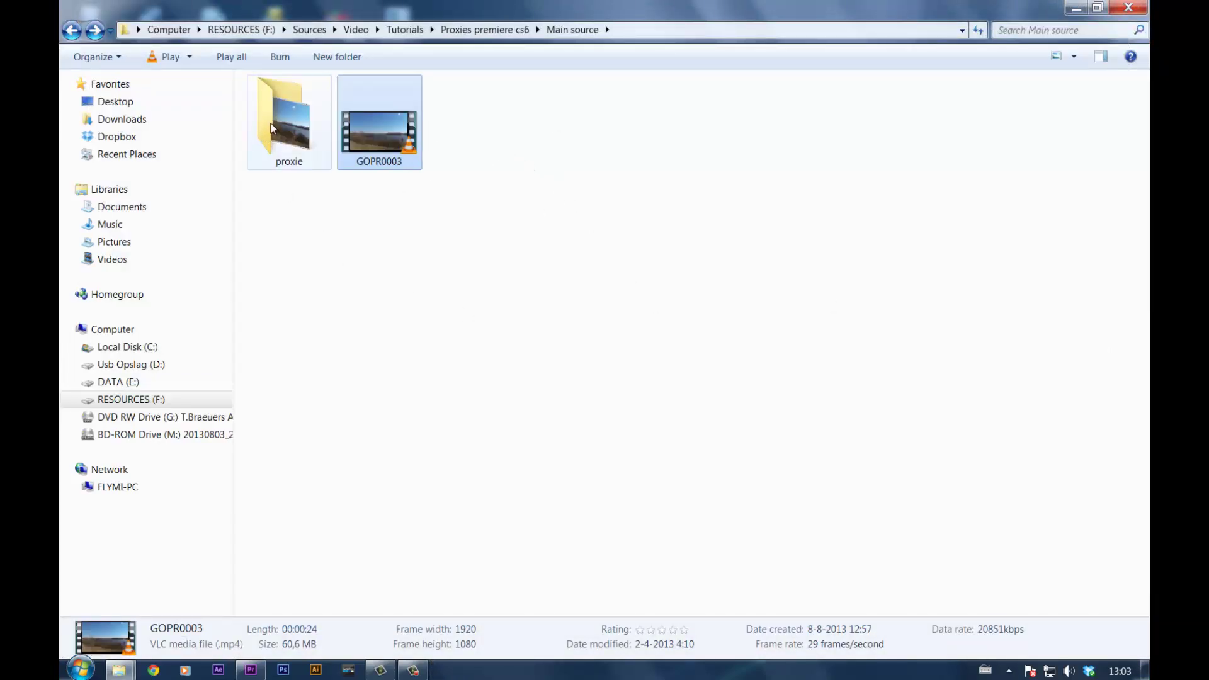
Play the GOPR0003 proxy from the proxie folder, skipping through it to compare its quality, and close the player.
double_click(272, 128)
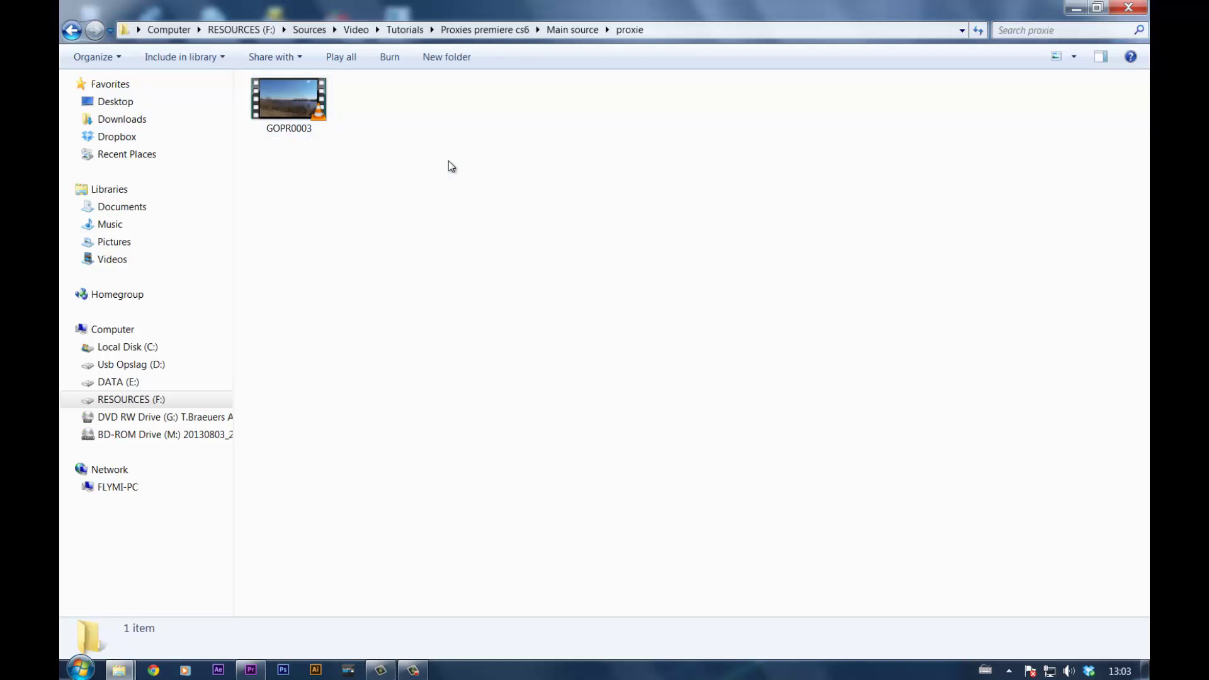
double_click(309, 111)
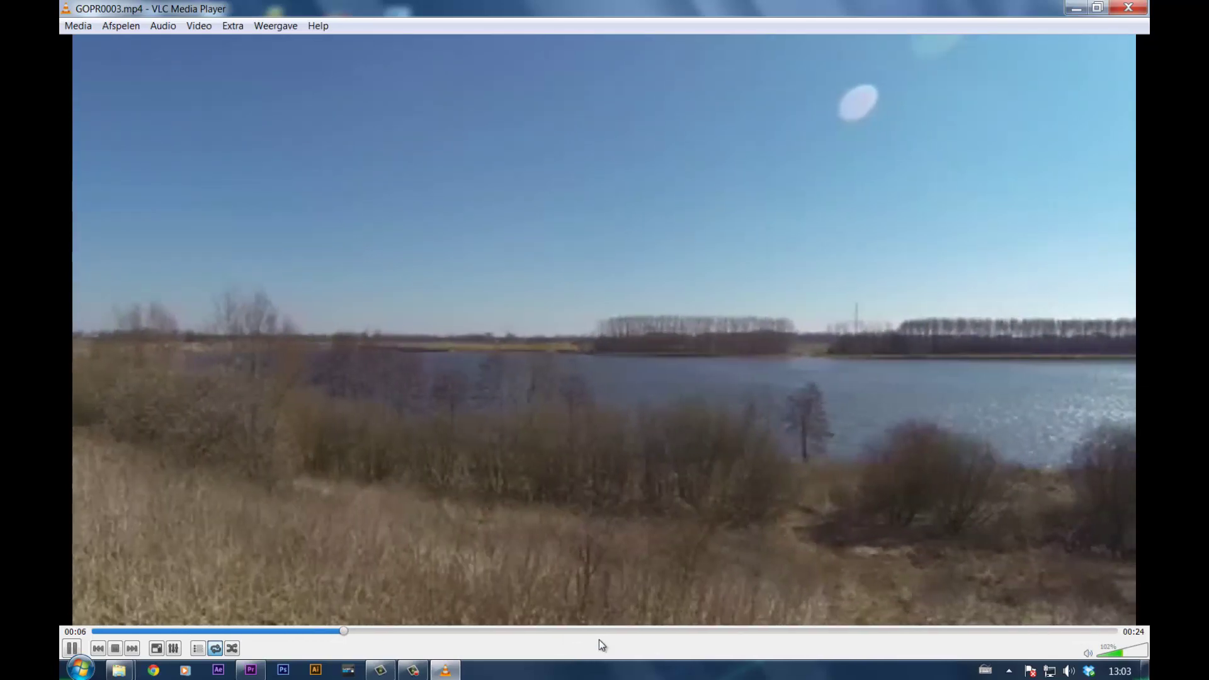
click(629, 631)
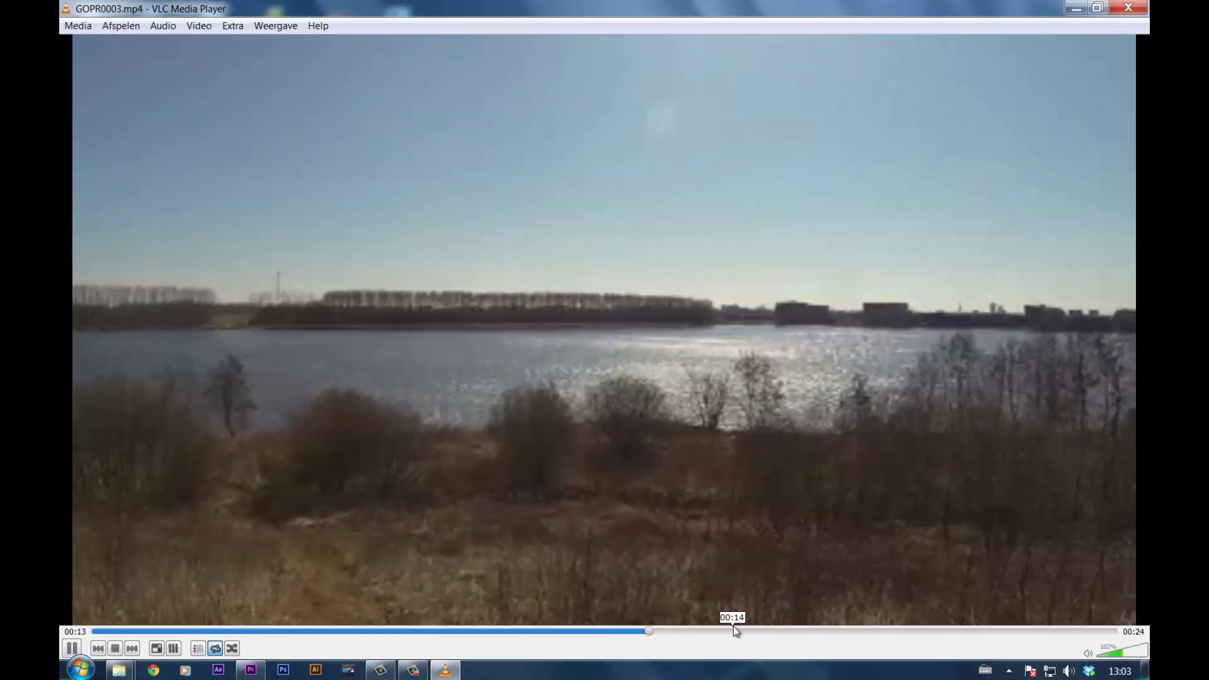
click(810, 631)
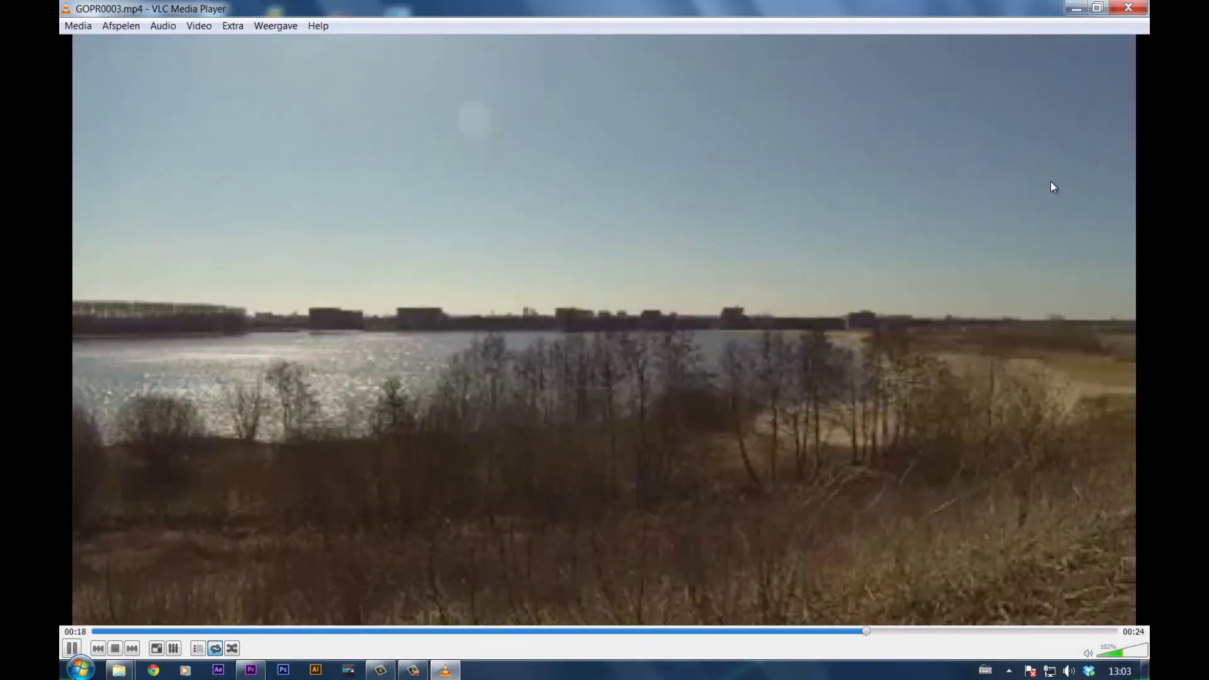
click(1128, 7)
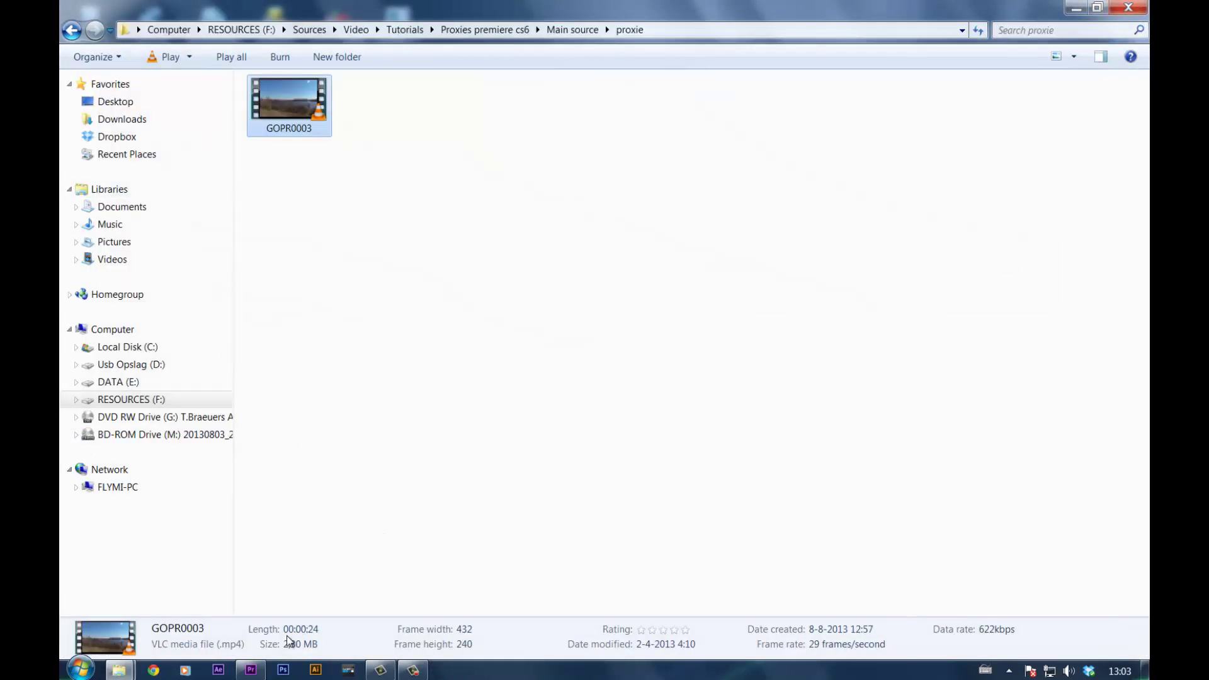
Switch to Premiere Pro and import GOPR0003.mp4 from the proxie folder inside Main source.
click(250, 669)
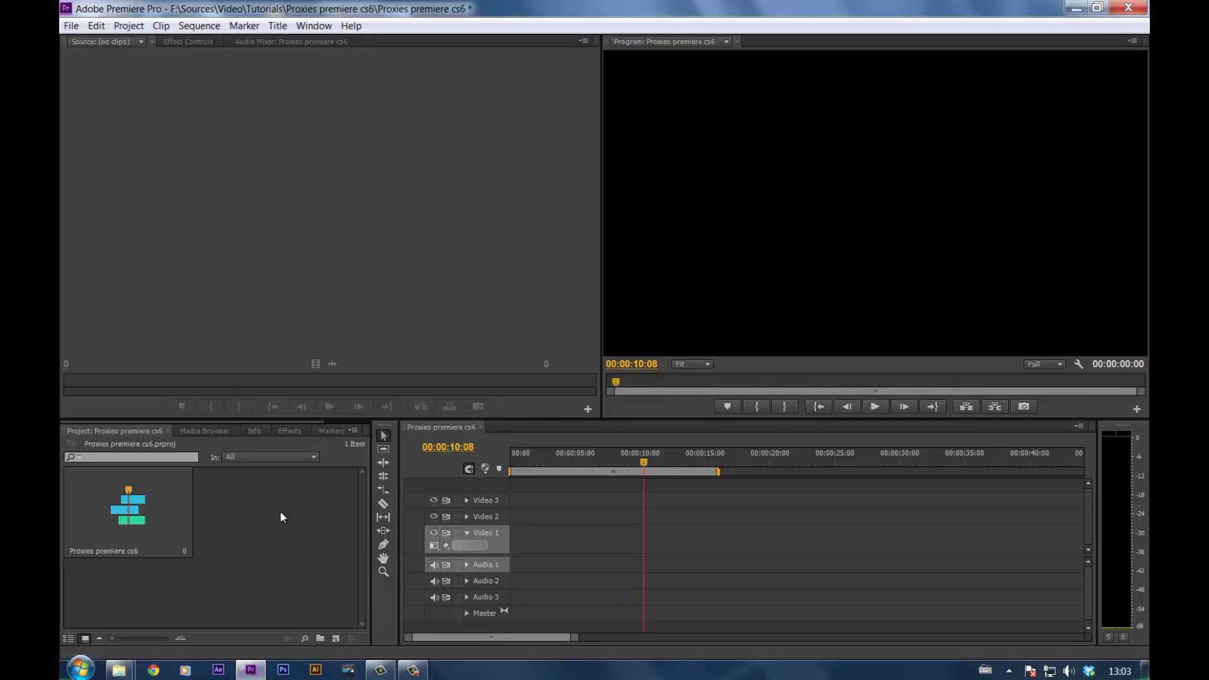
mouse_move(119, 669)
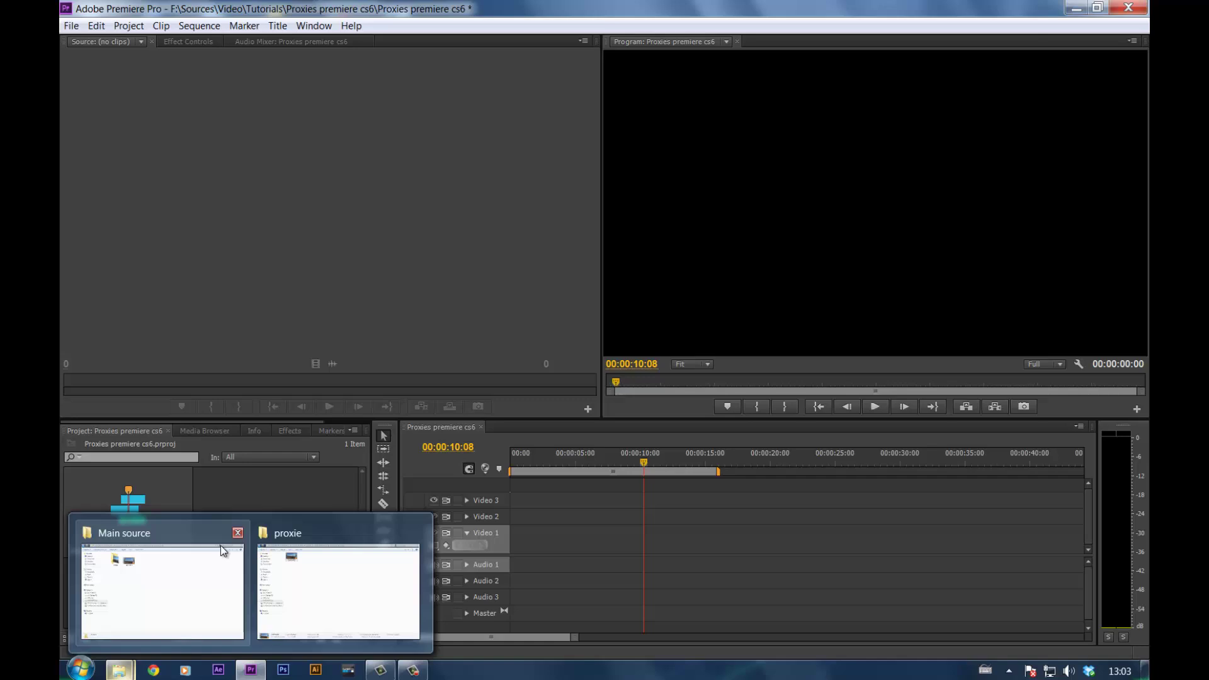
double_click(262, 489)
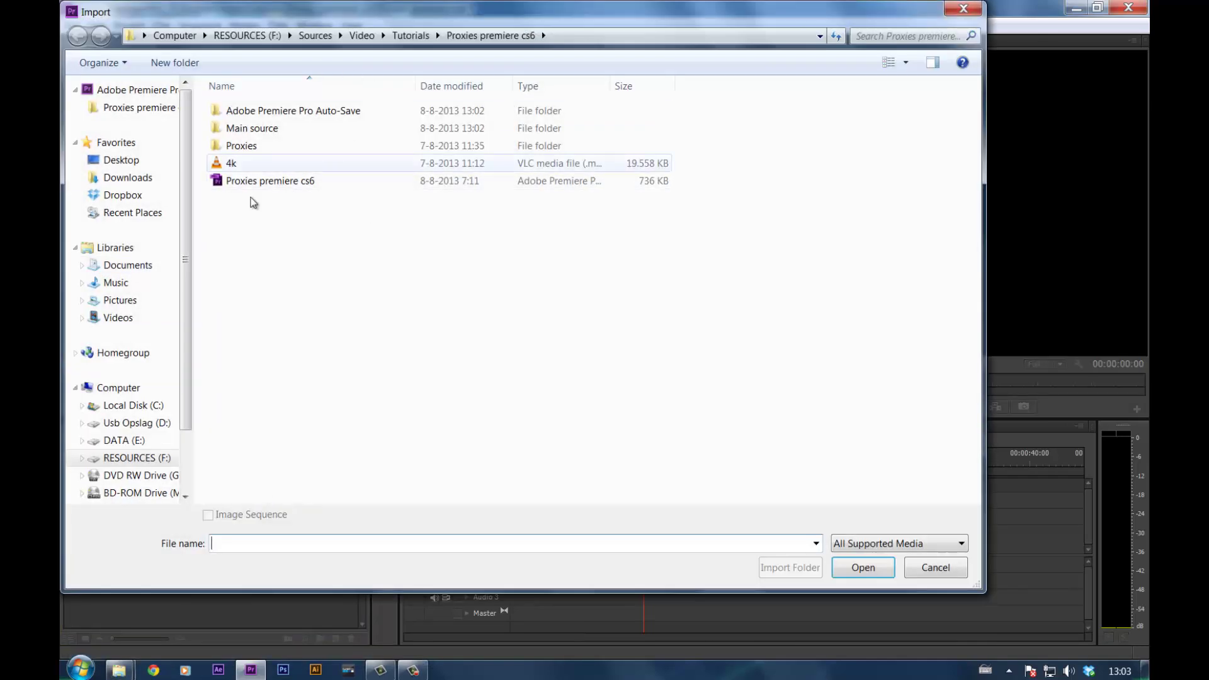
double_click(255, 128)
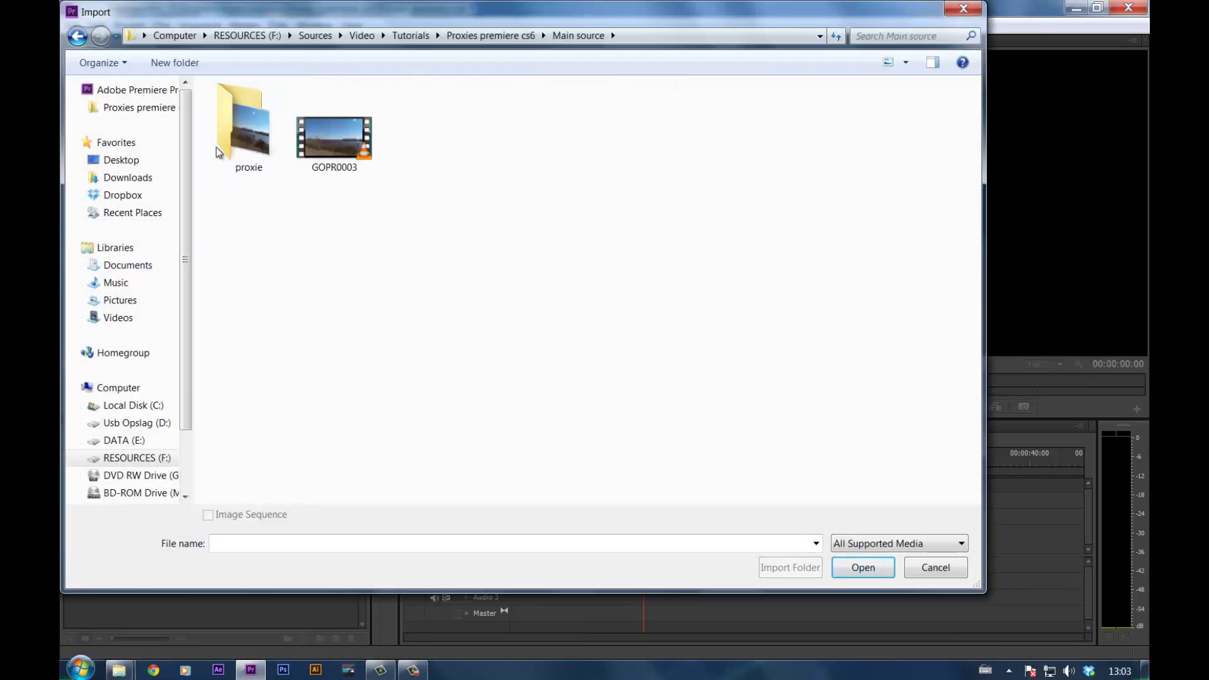
double_click(243, 118)
click(248, 121)
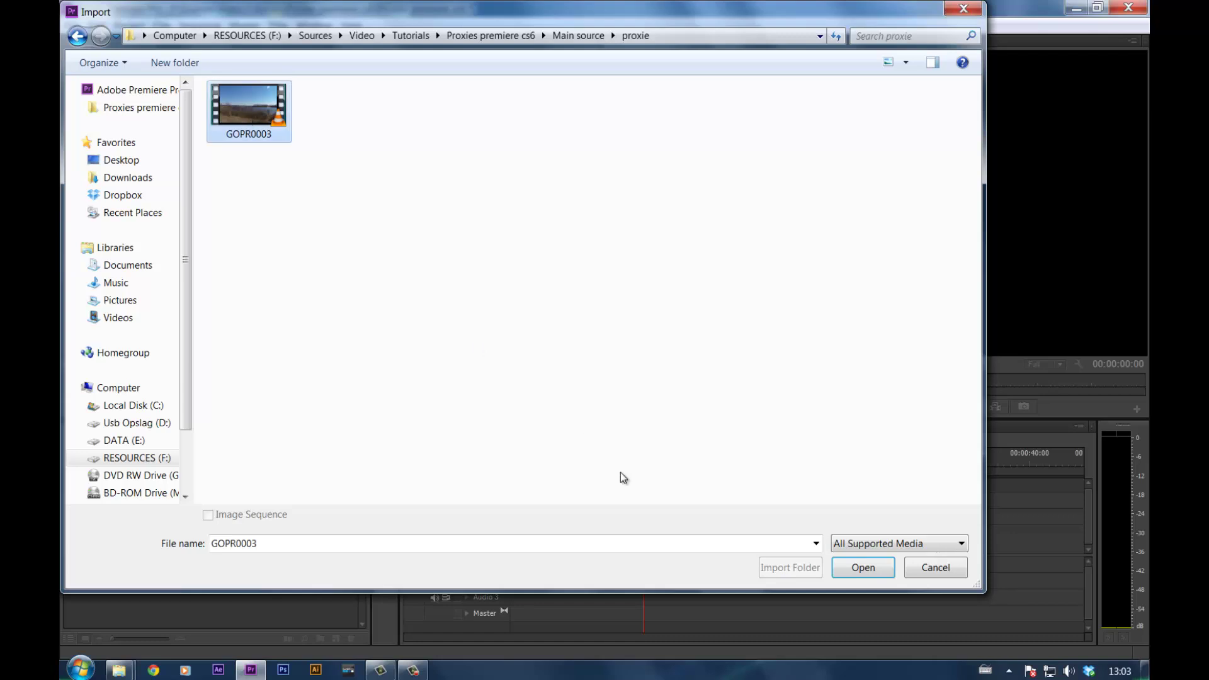
click(862, 568)
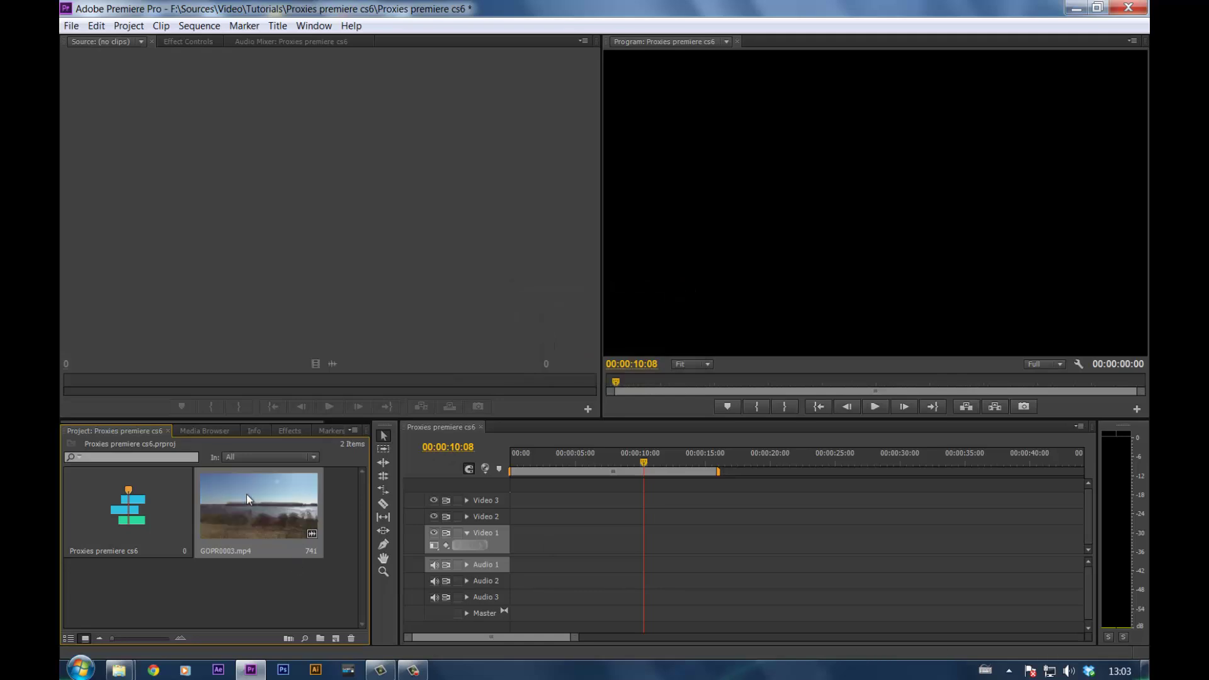
Place the GOPR0003.mp4 proxy clip at the start of Video 1, keeping the existing sequence settings.
drag(247, 494, 514, 546)
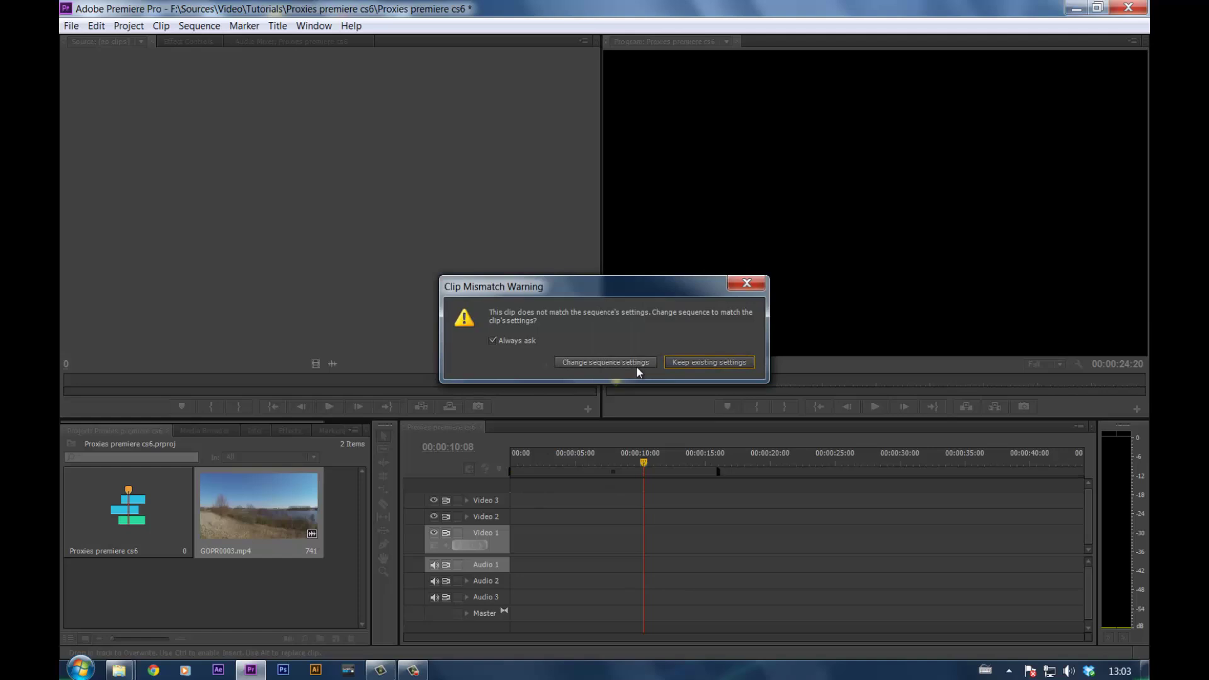
click(700, 363)
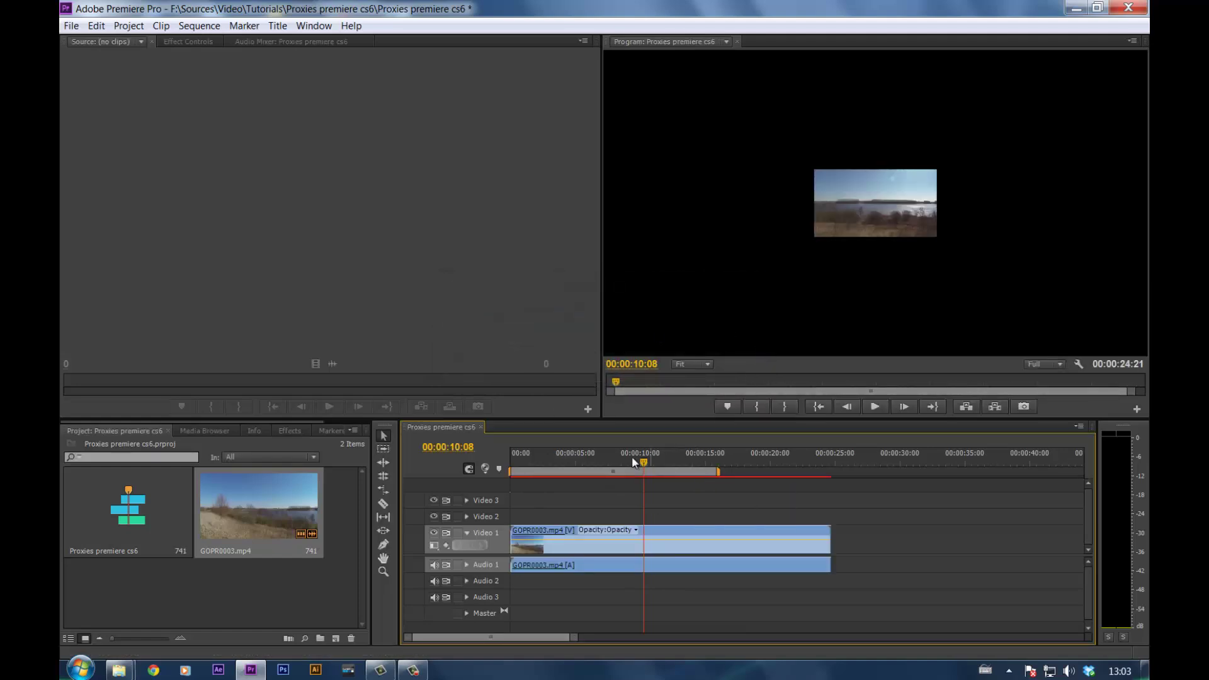
Extend the sequence's work area to the end of the clip and move the playhead to 00:00:05:22.
drag(717, 471, 832, 494)
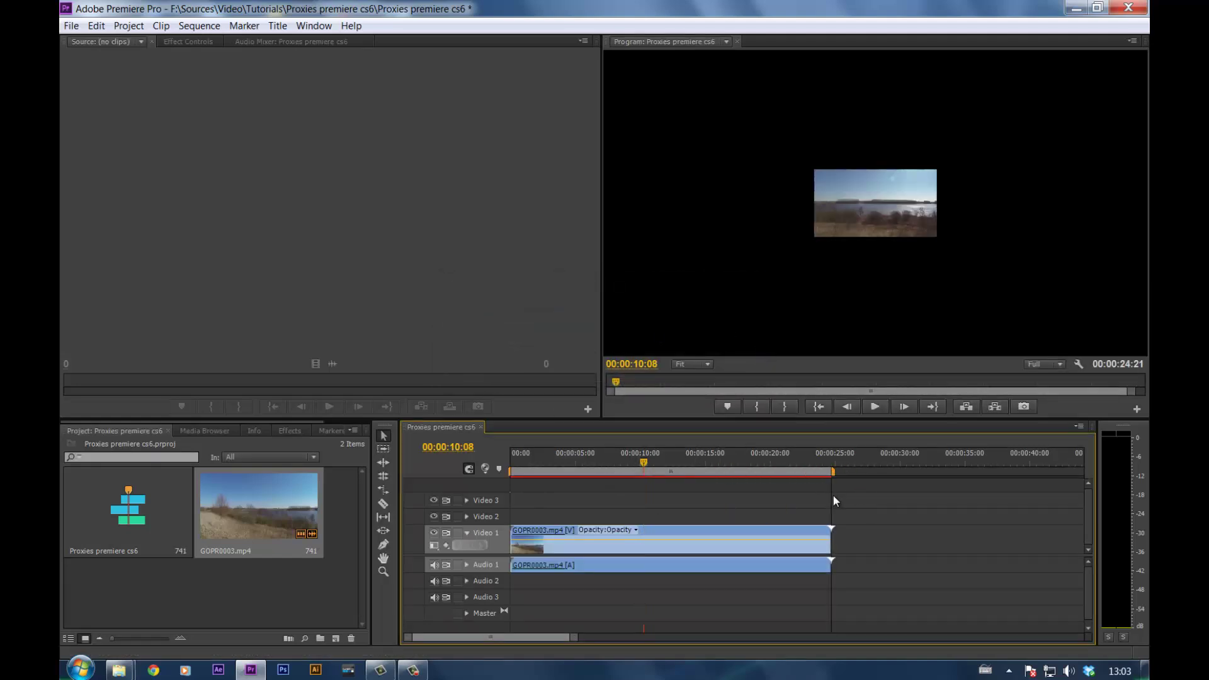
click(639, 465)
drag(618, 473, 586, 534)
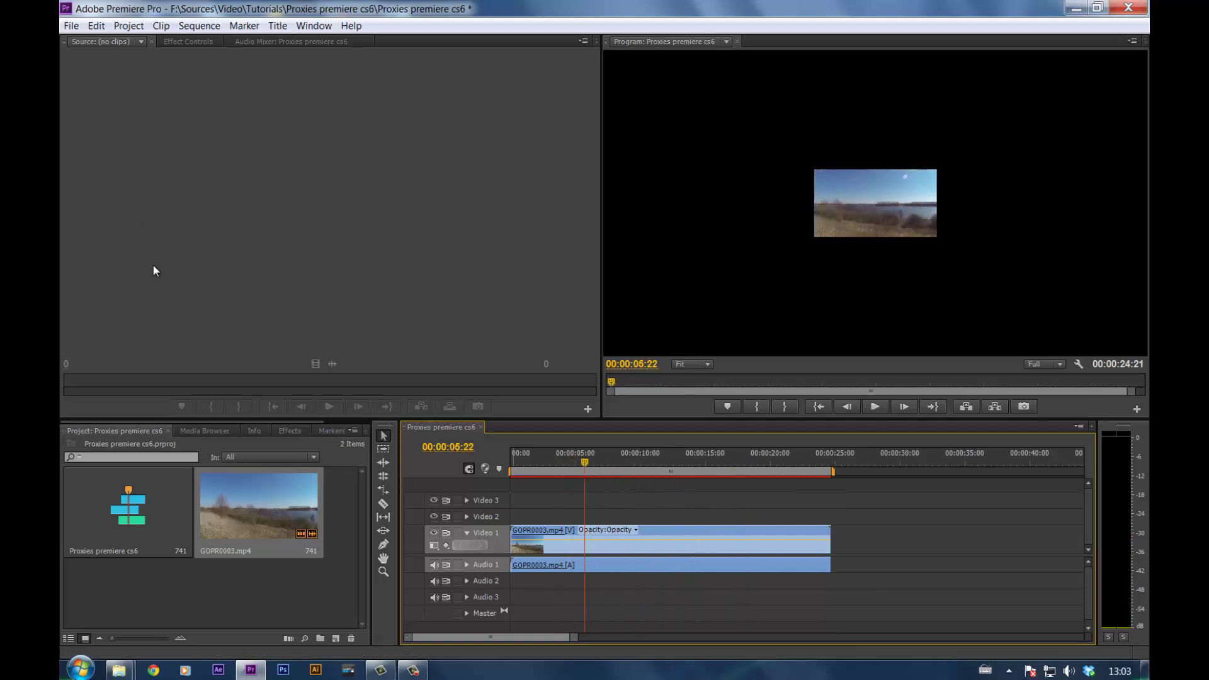
click(126, 519)
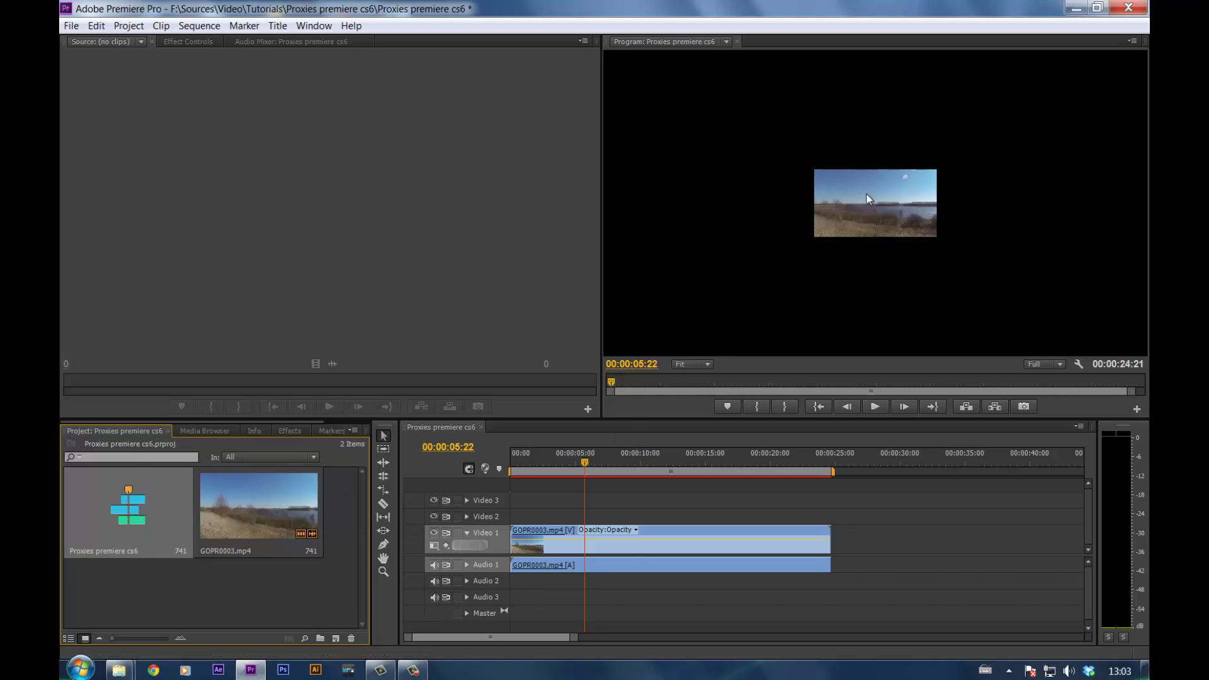
right_click(673, 533)
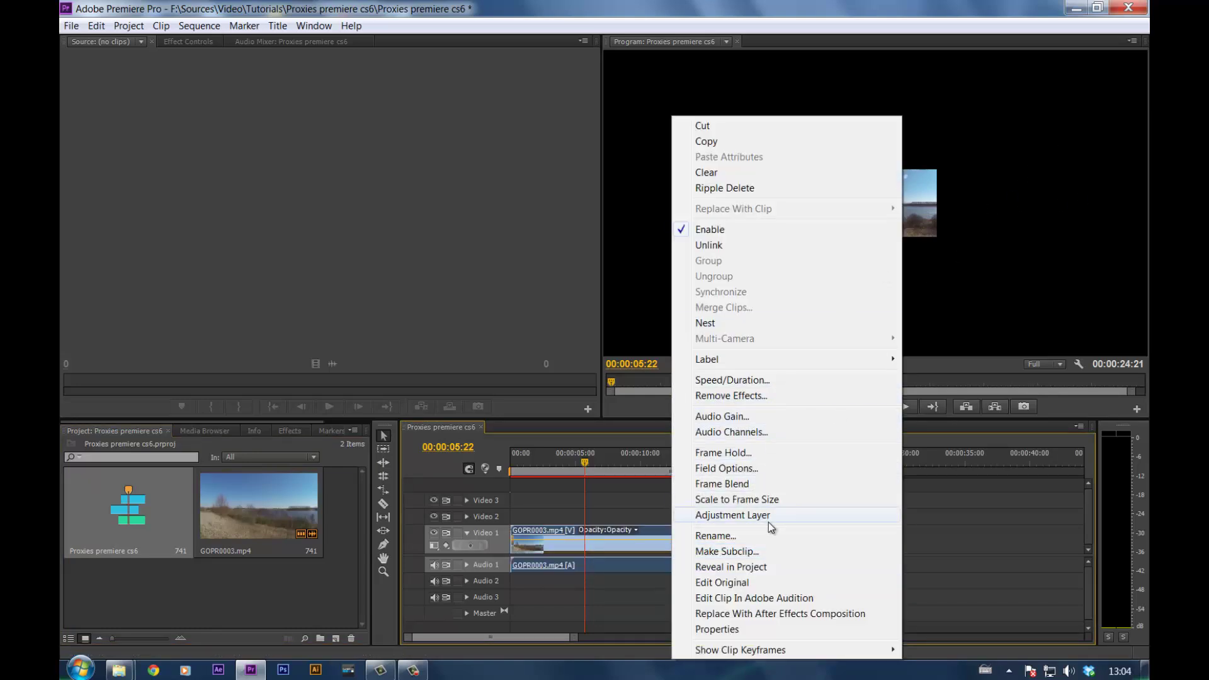
key(Escape)
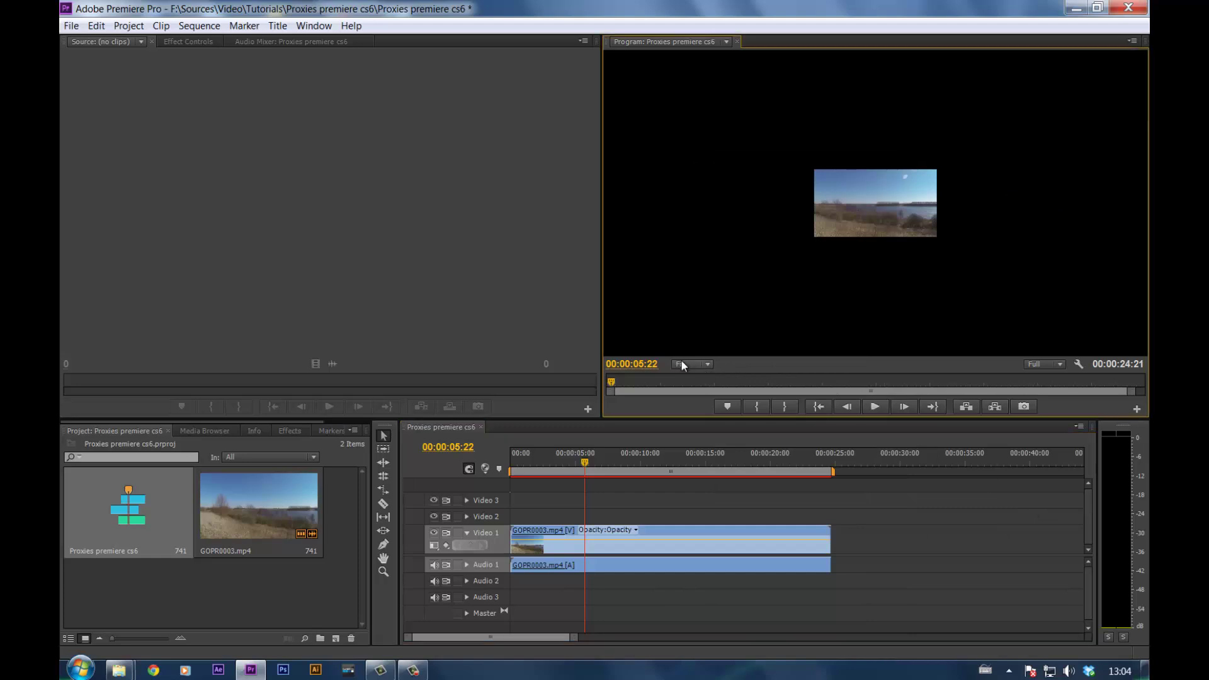
click(683, 364)
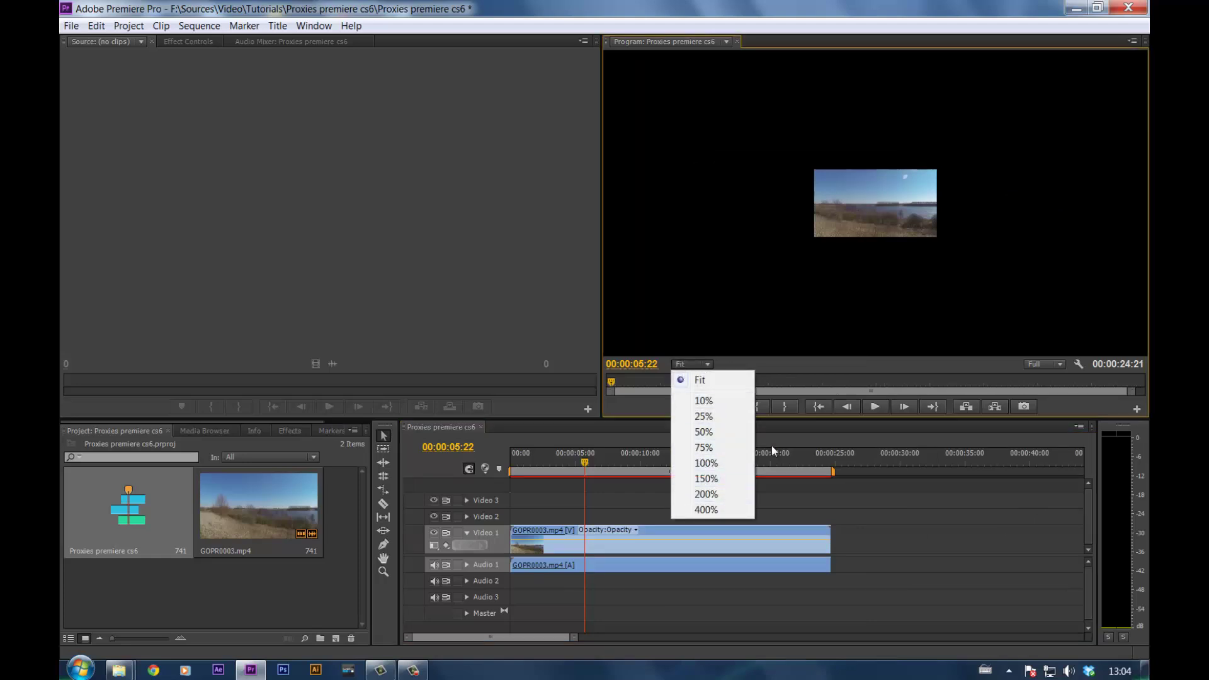
click(885, 533)
Scale the GOPR0003.mp4 clip on Video 1 to the sequence's frame size and widen the Program monitor.
click(697, 549)
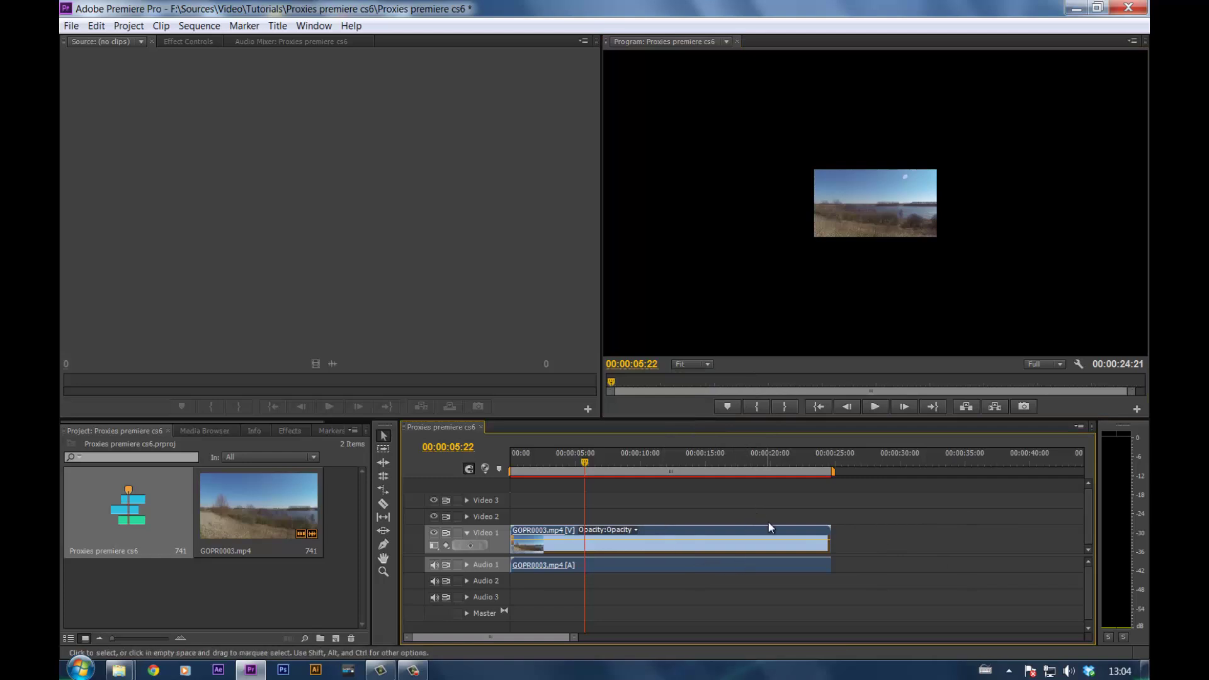
right_click(663, 533)
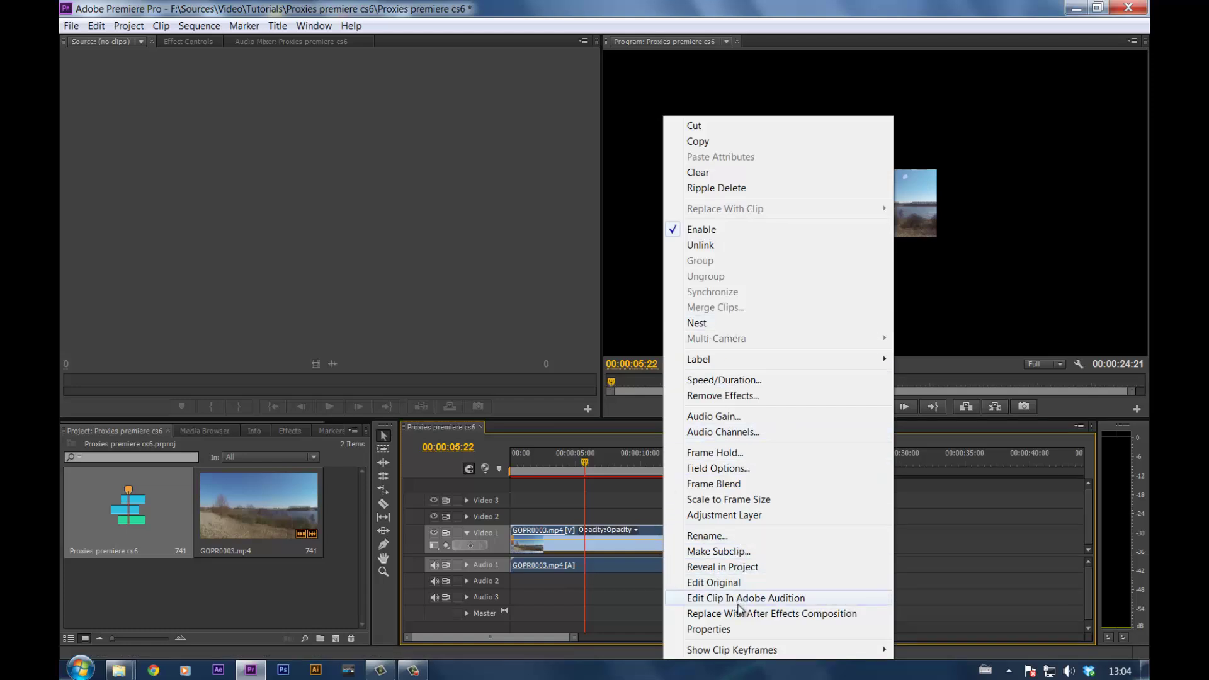
click(760, 502)
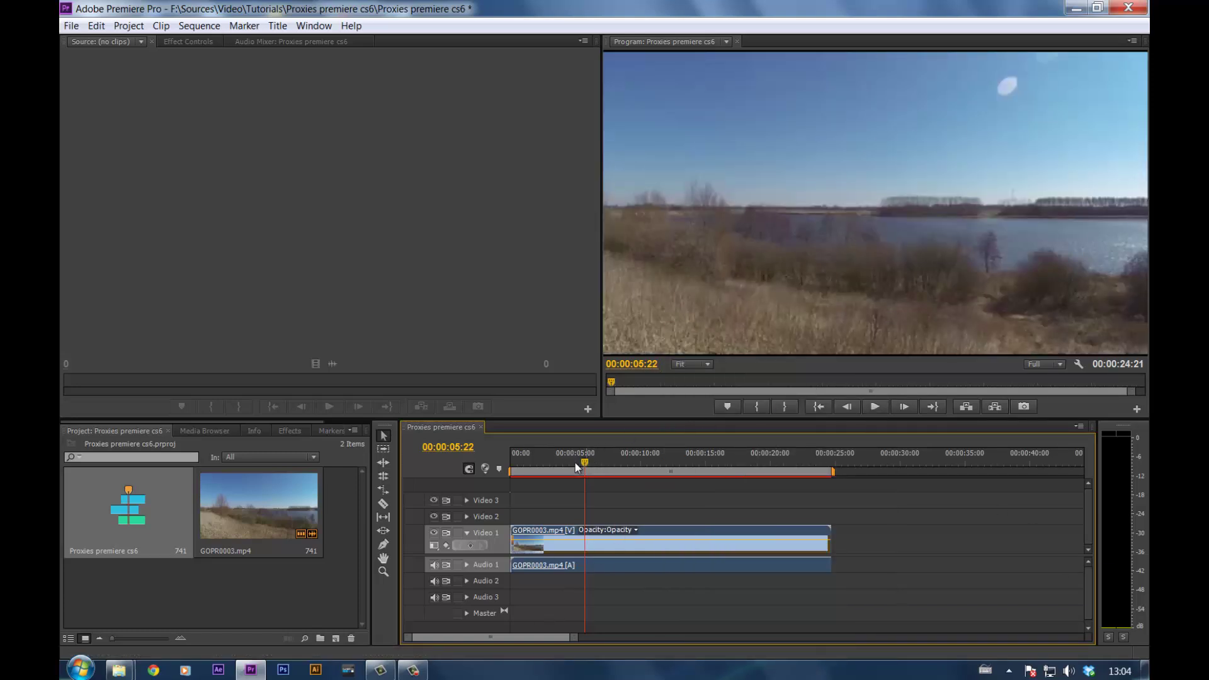
drag(576, 466, 663, 466)
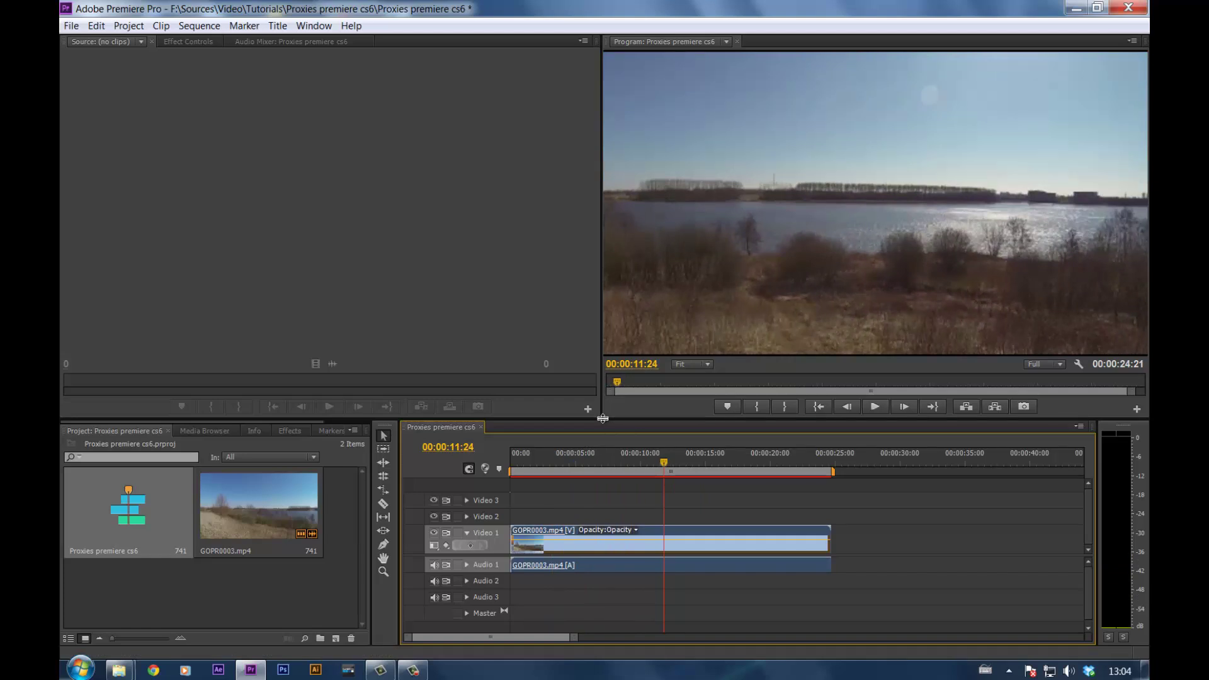
drag(600, 419, 380, 437)
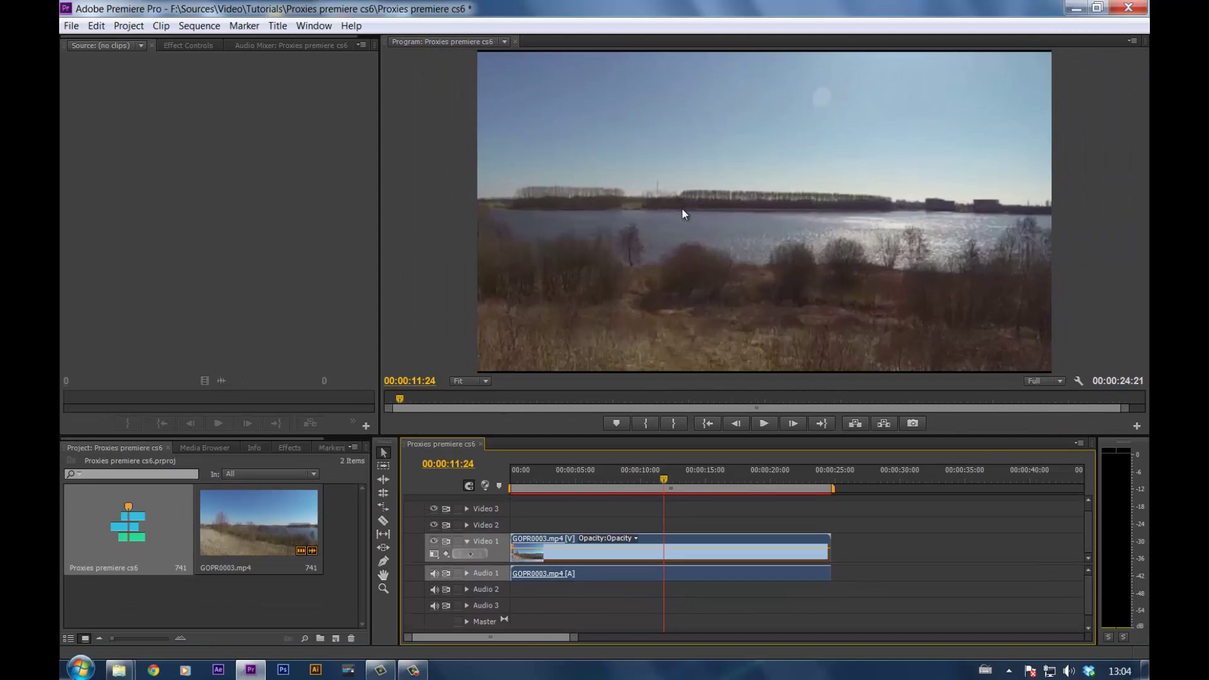
Razor the clip into four pieces, cutting at 00:00:06:15 and at about 14.5 and 20.7 seconds.
drag(655, 478, 595, 492)
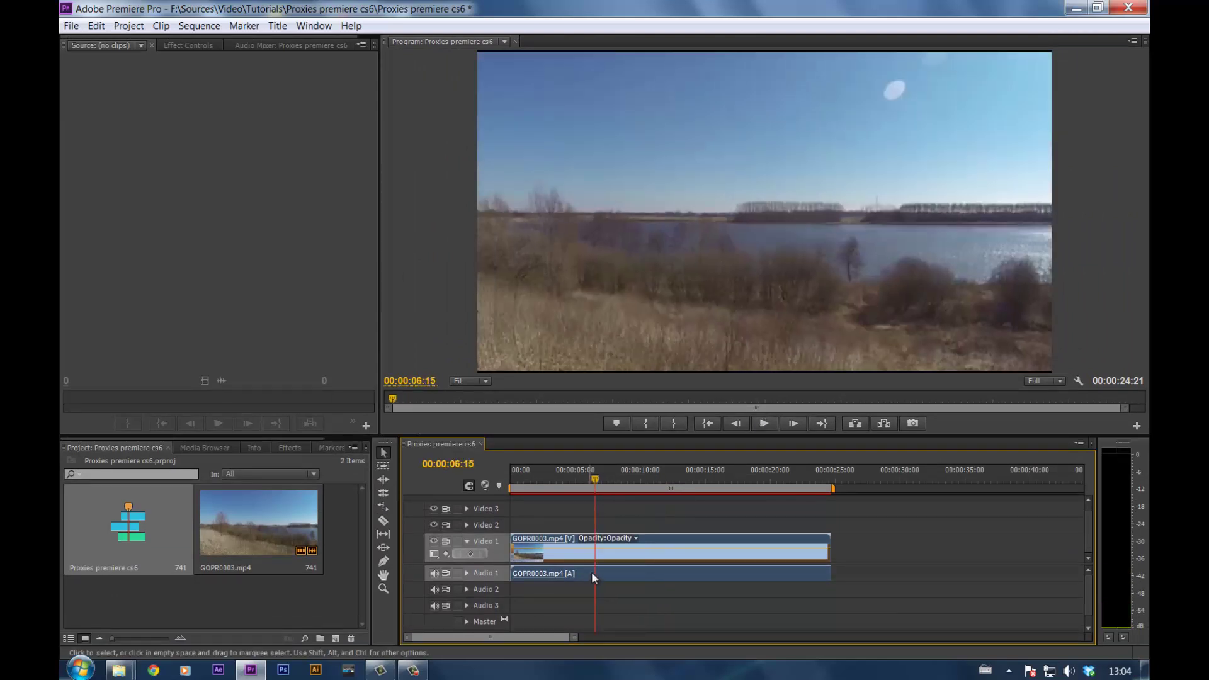
key(c)
click(598, 557)
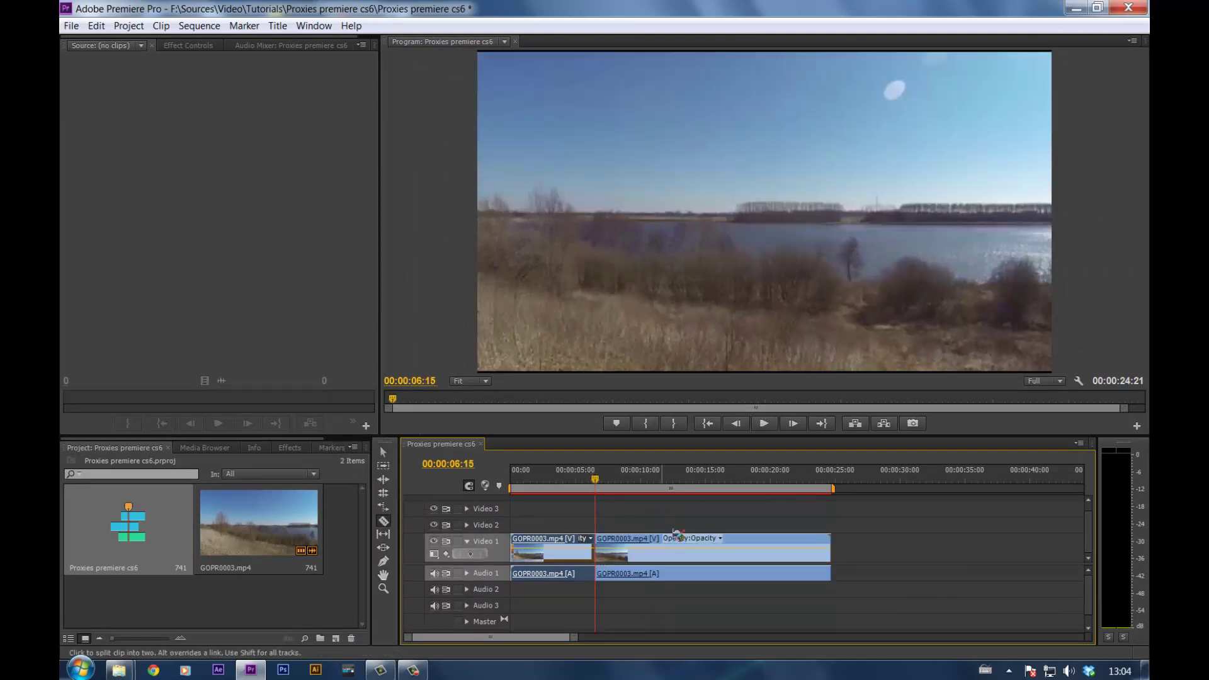
click(699, 549)
click(779, 549)
key(v)
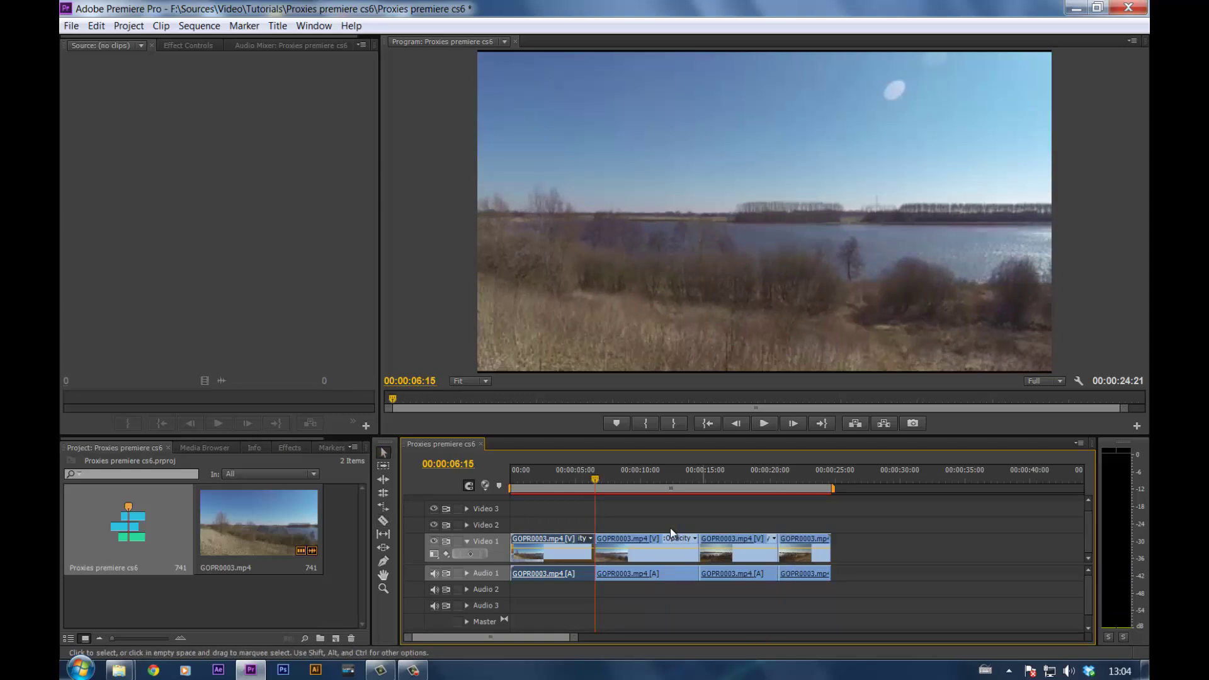
Reorder the pieces on Video 1 without gaps as first, fourth, second, third, and check the new order.
drag(639, 569, 897, 538)
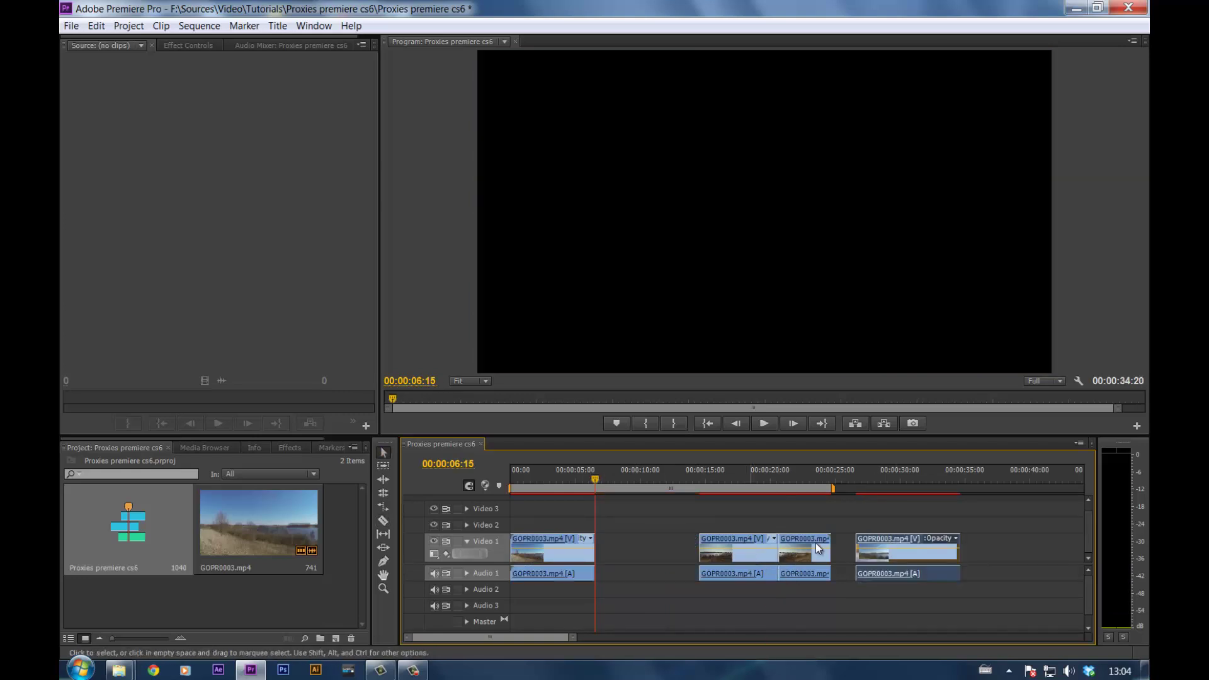
drag(745, 549, 633, 550)
drag(751, 546, 797, 543)
drag(885, 546, 683, 557)
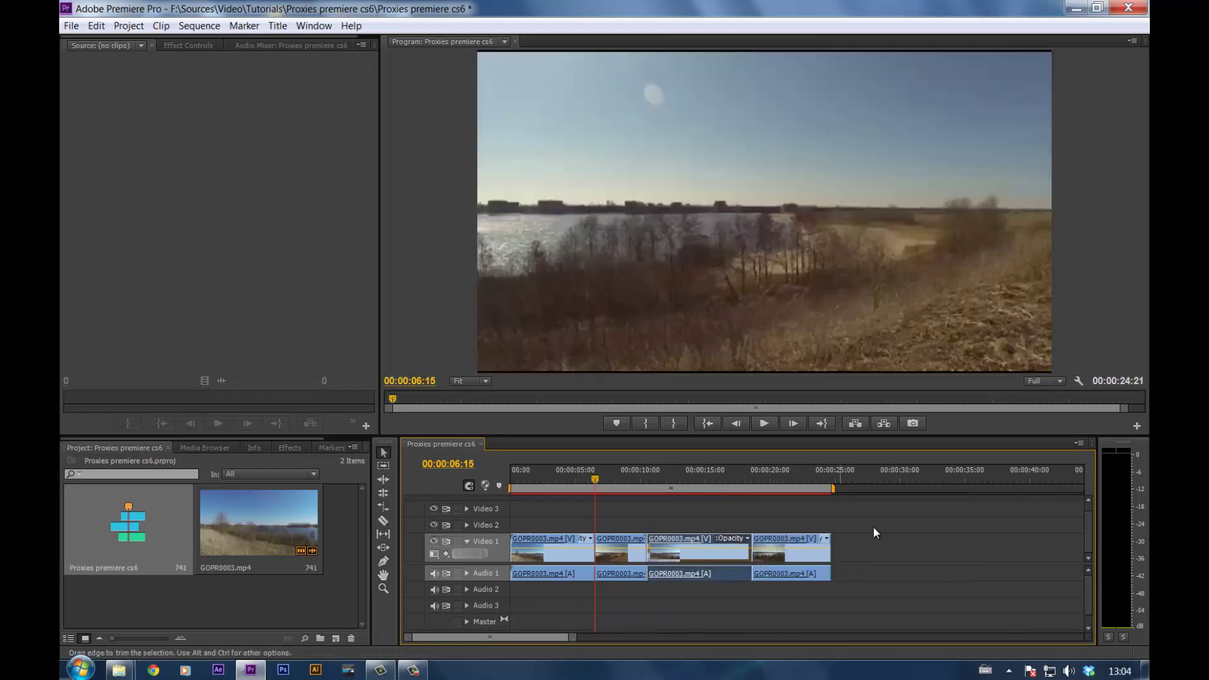
drag(710, 484, 739, 500)
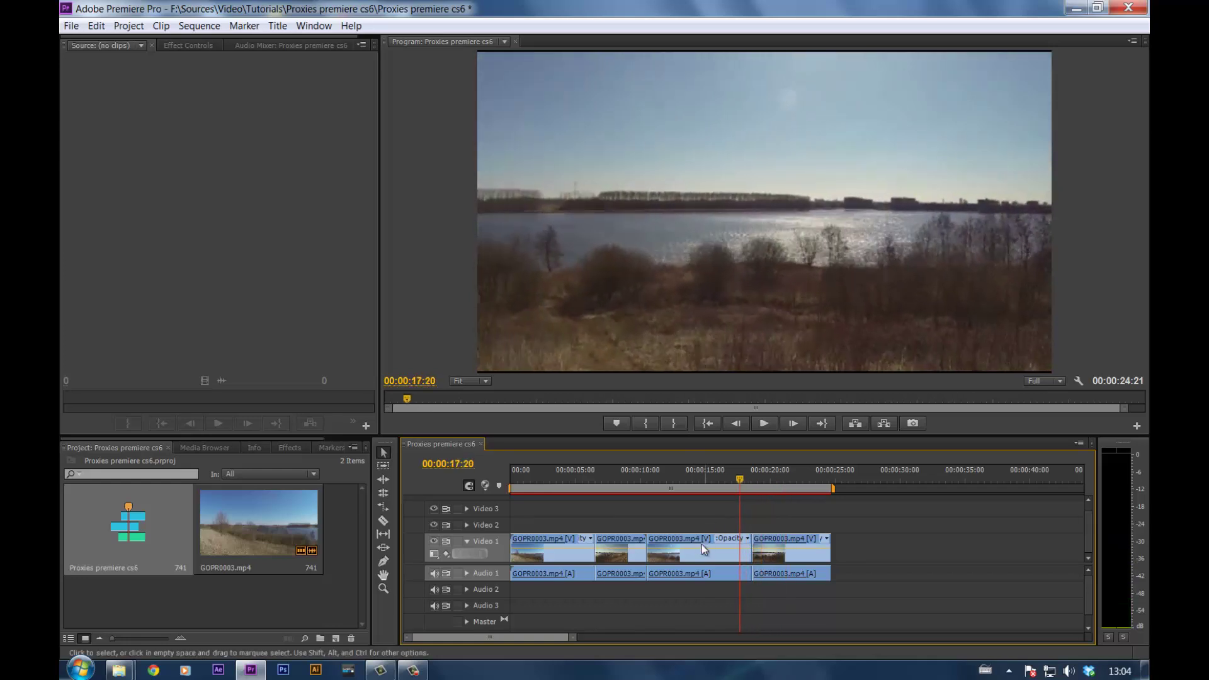
drag(644, 482, 568, 497)
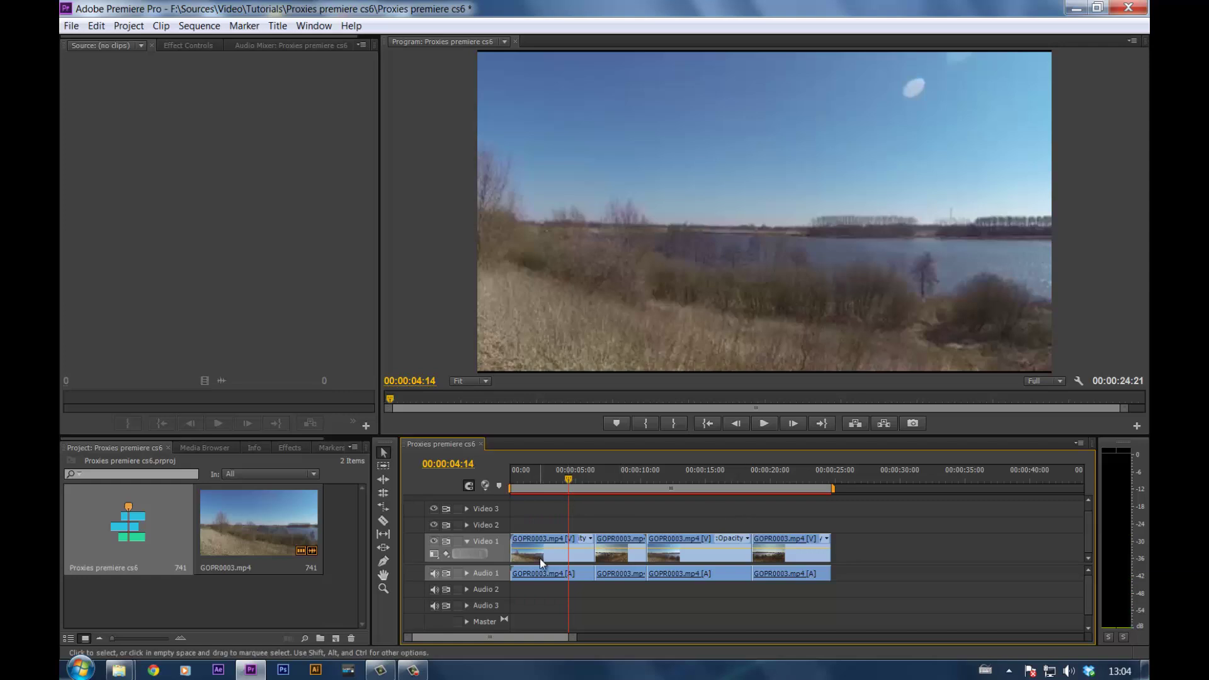
Move the first three pieces behind the last one and shift all four pieces to the start of the sequence.
click(587, 539)
shift+click(620, 541)
shift+click(699, 542)
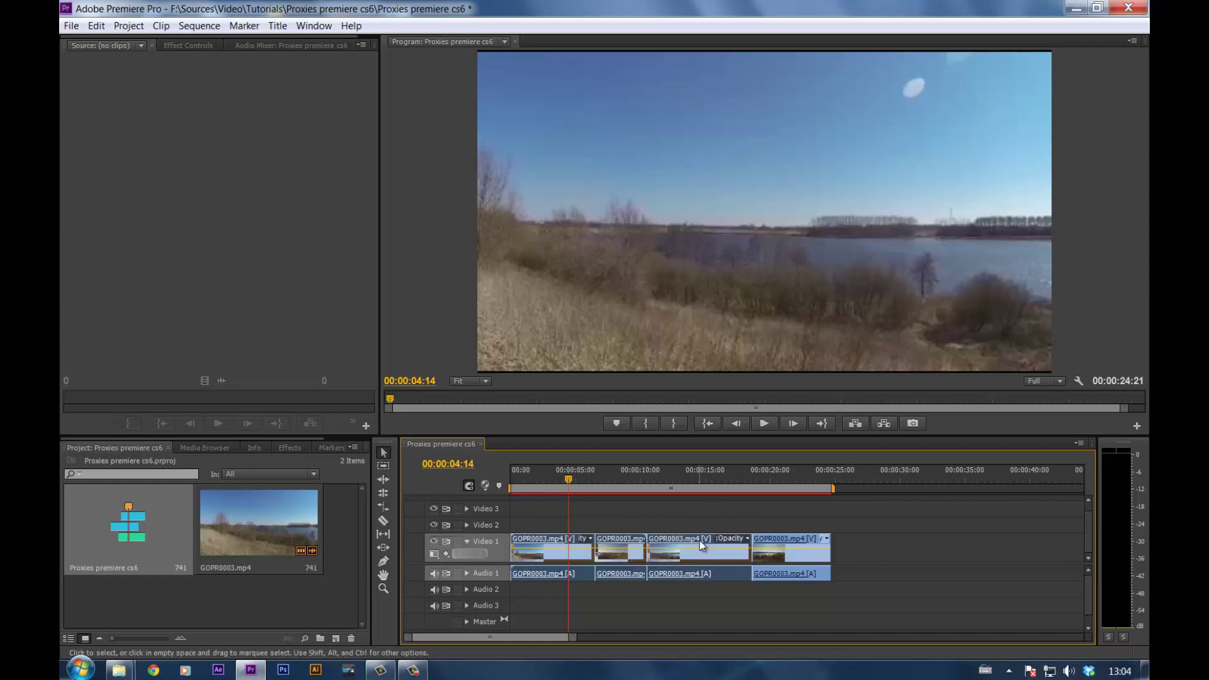
drag(700, 543, 1022, 543)
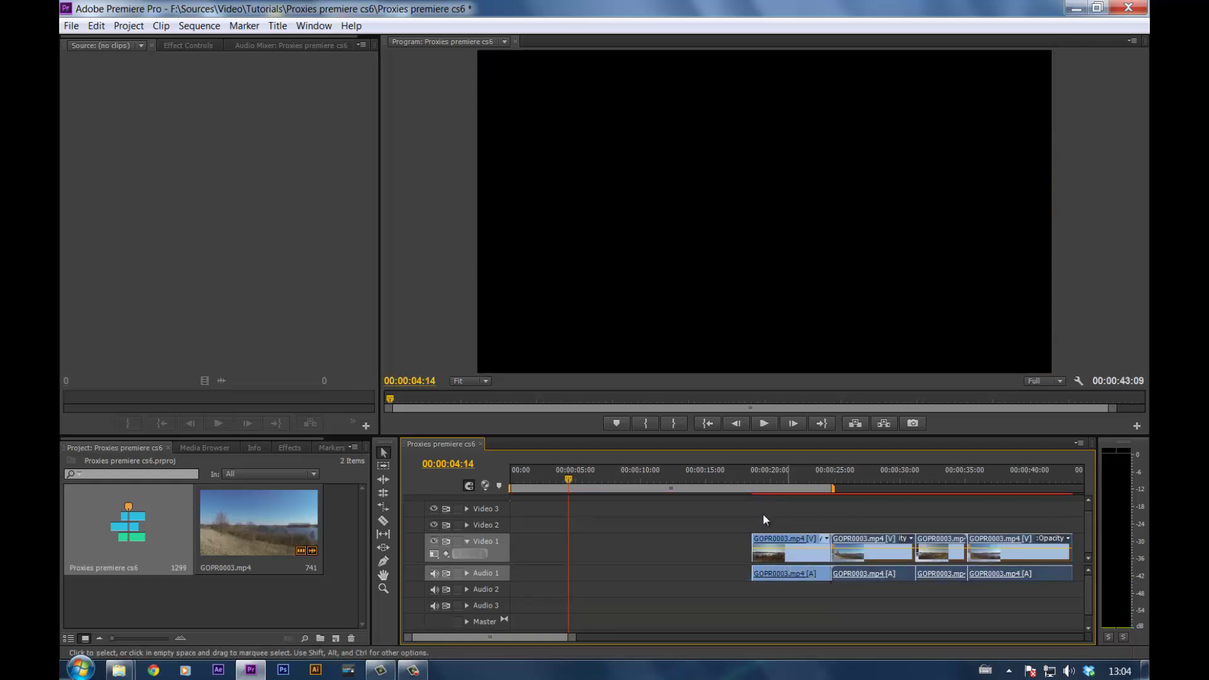
drag(753, 504, 1039, 594)
drag(788, 554, 545, 559)
Scrub through the rearranged pieces up to 00:00:17:29 to check the proxy edit.
drag(551, 489, 611, 575)
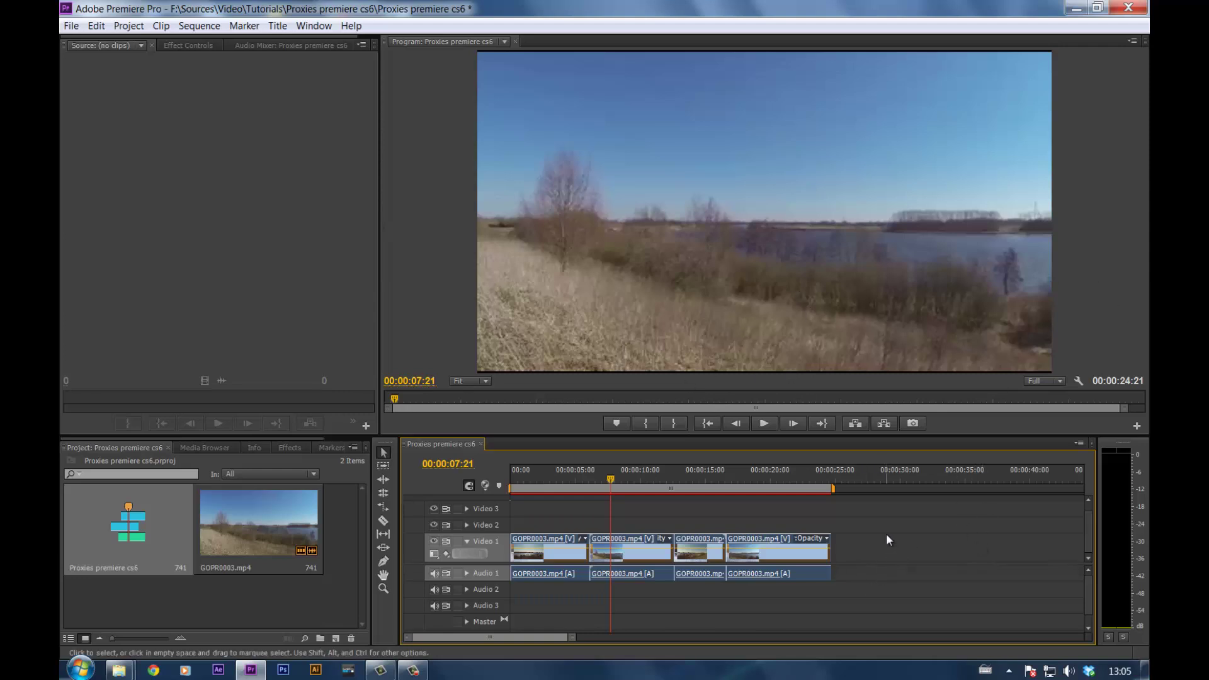
key(ctrl+a)
click(576, 481)
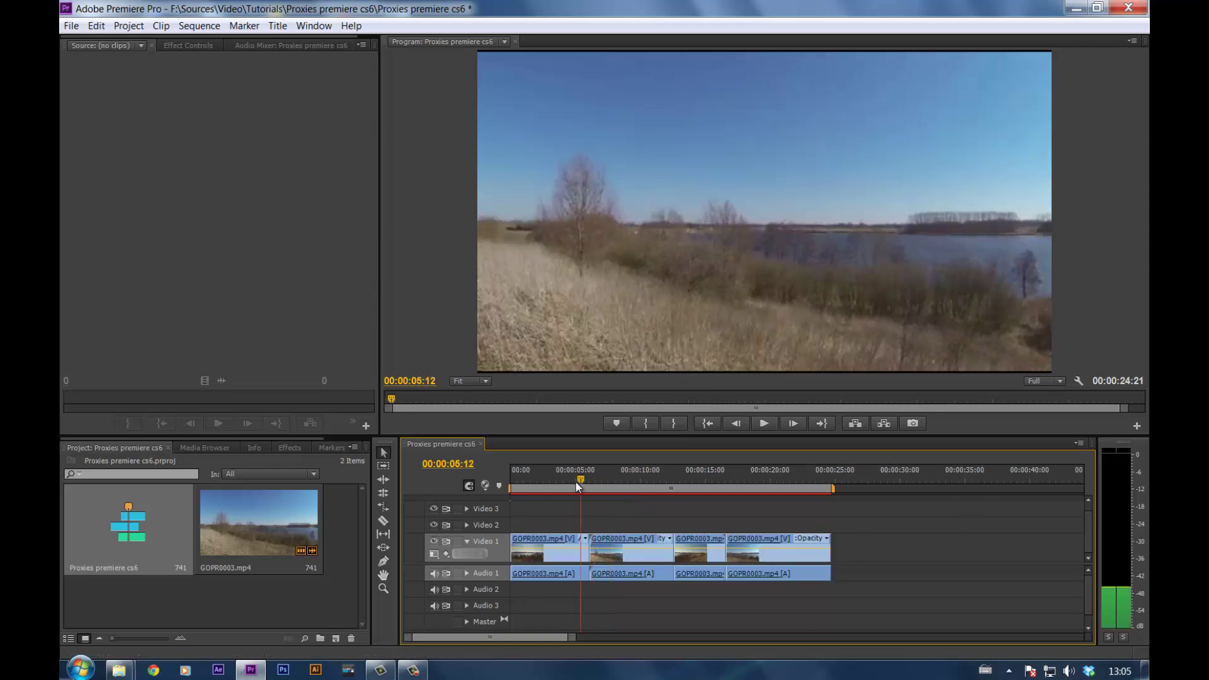
drag(575, 482, 667, 491)
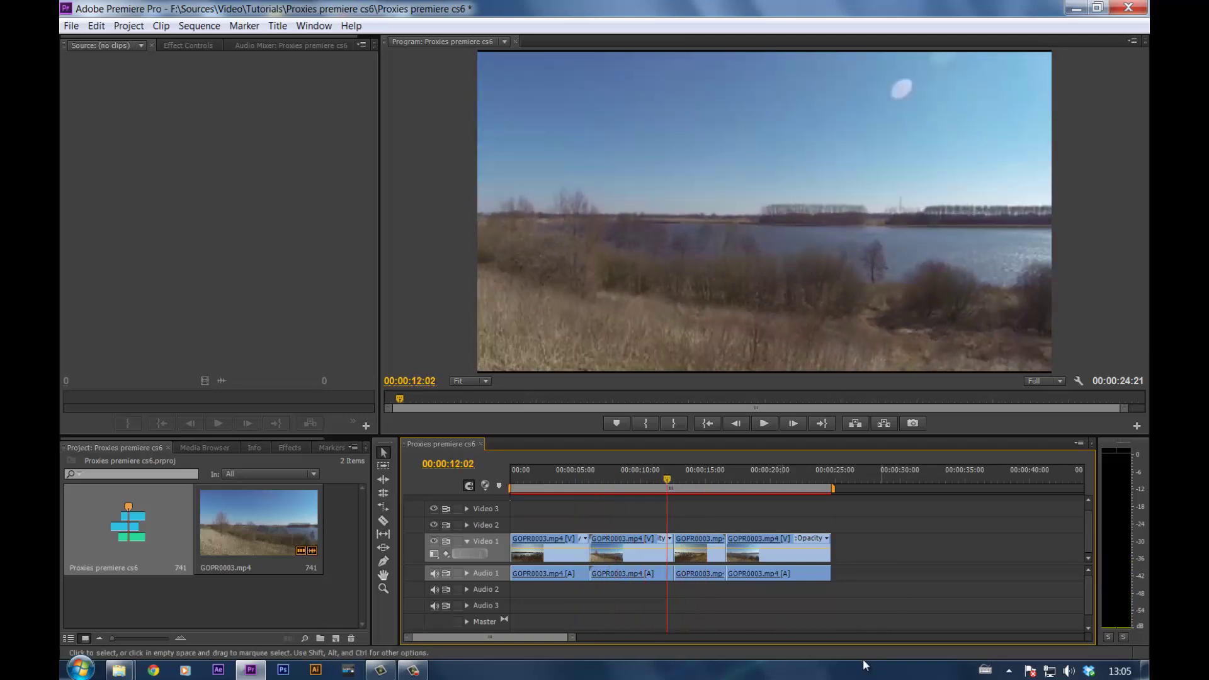
drag(665, 482, 749, 522)
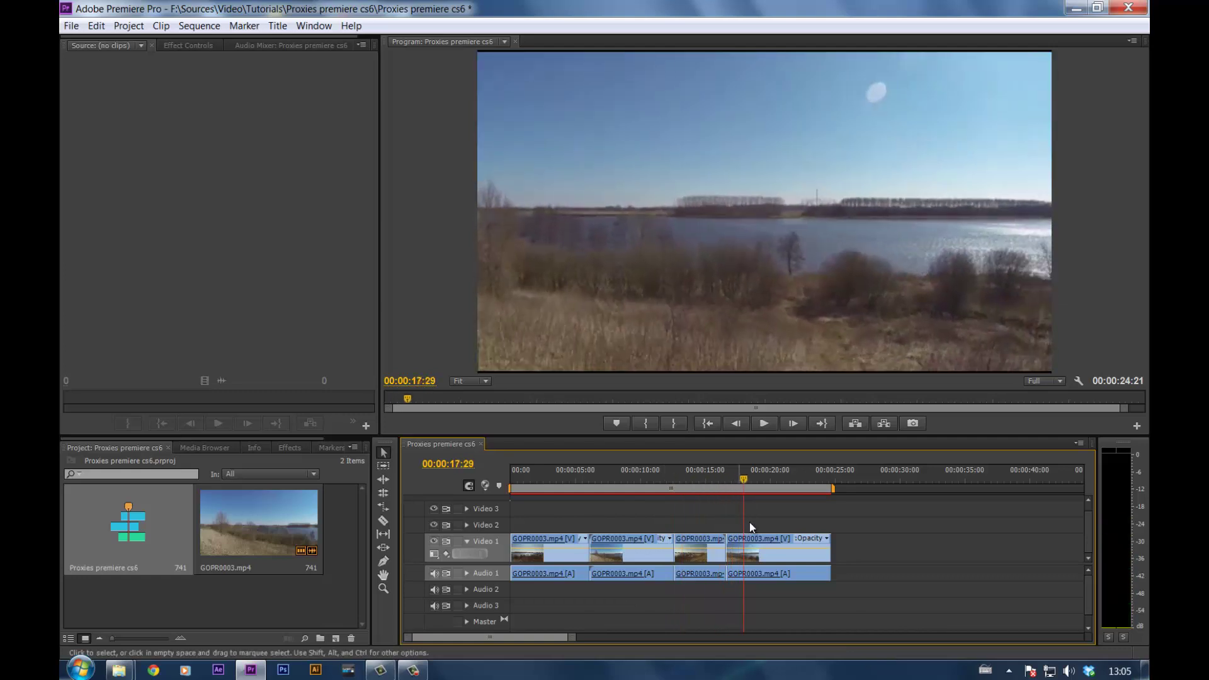
drag(892, 530, 601, 566)
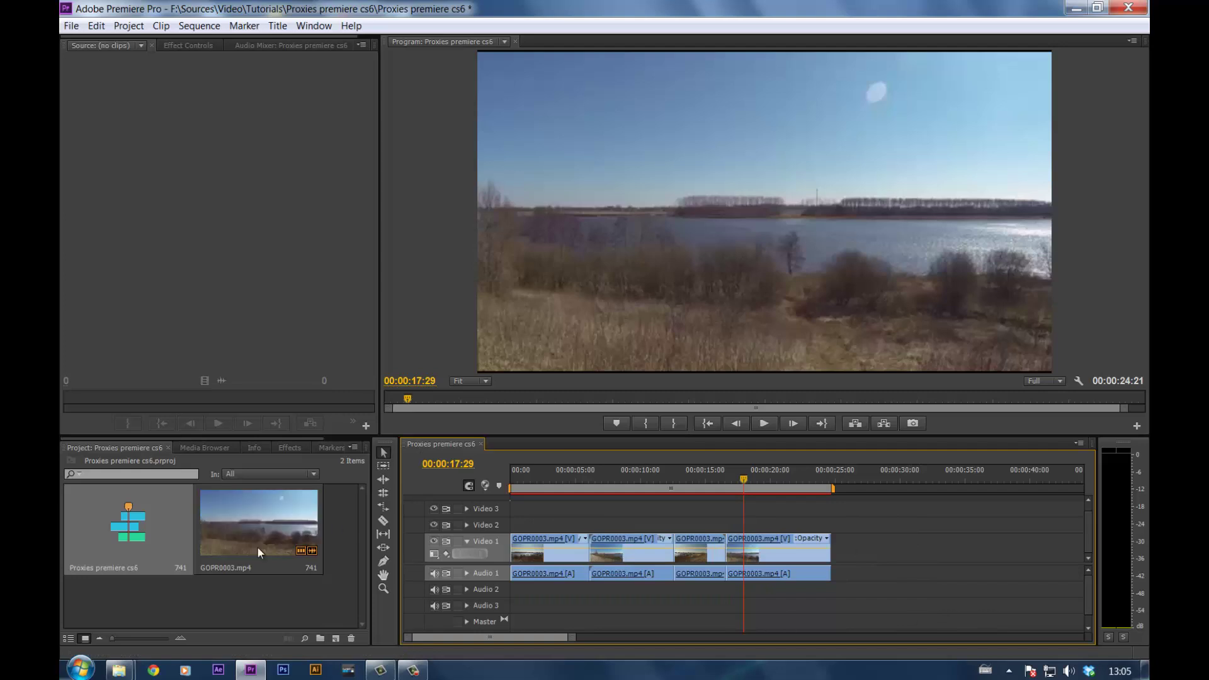
Make the GOPR0003.mp4 proxy offline in the project, keeping its media files on disk, and check the timeline at 00:00:12:23.
click(241, 528)
right_click(240, 524)
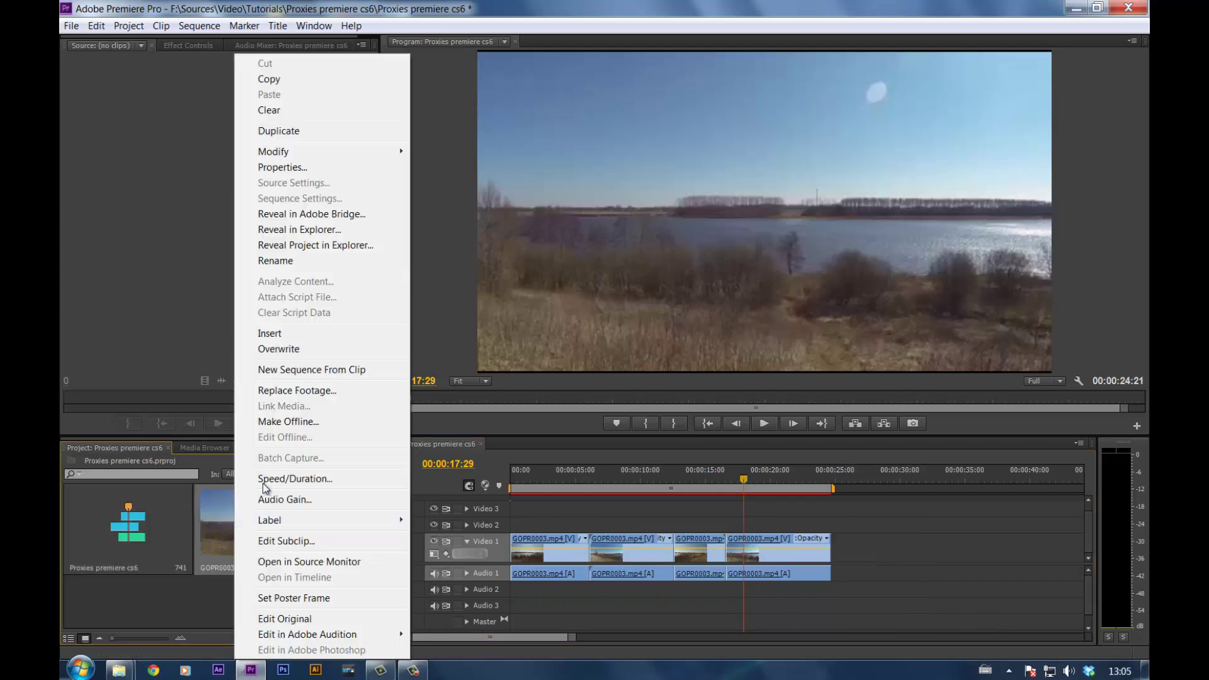
click(267, 423)
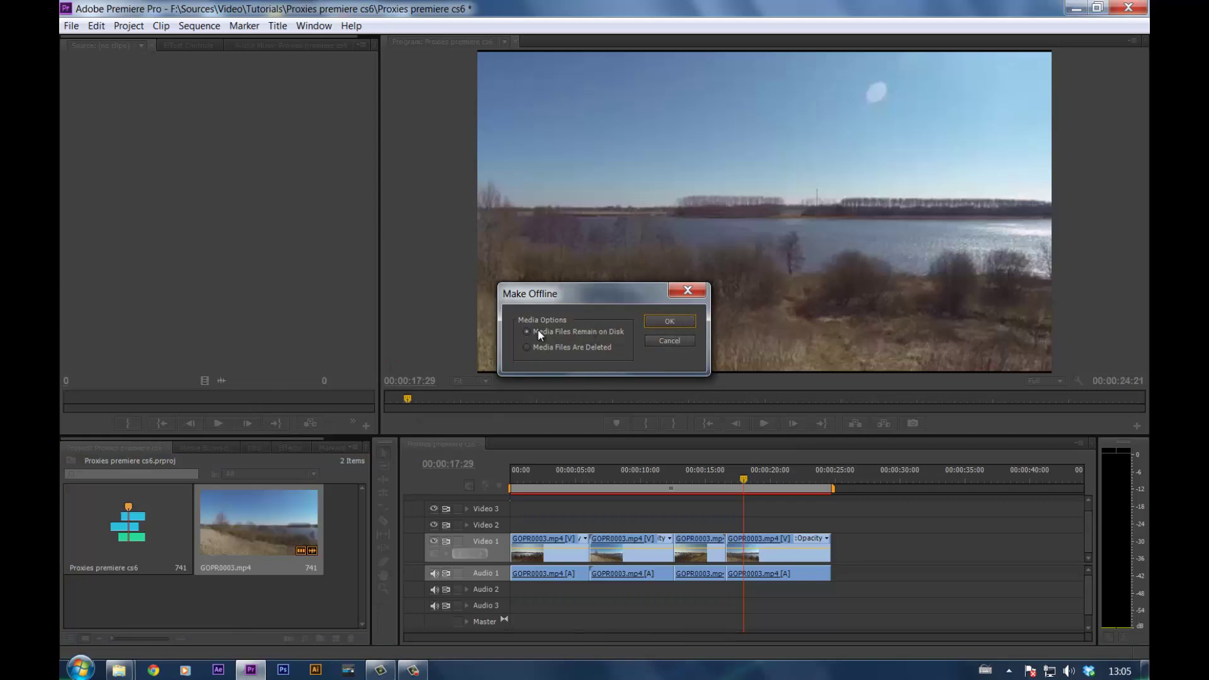
click(670, 322)
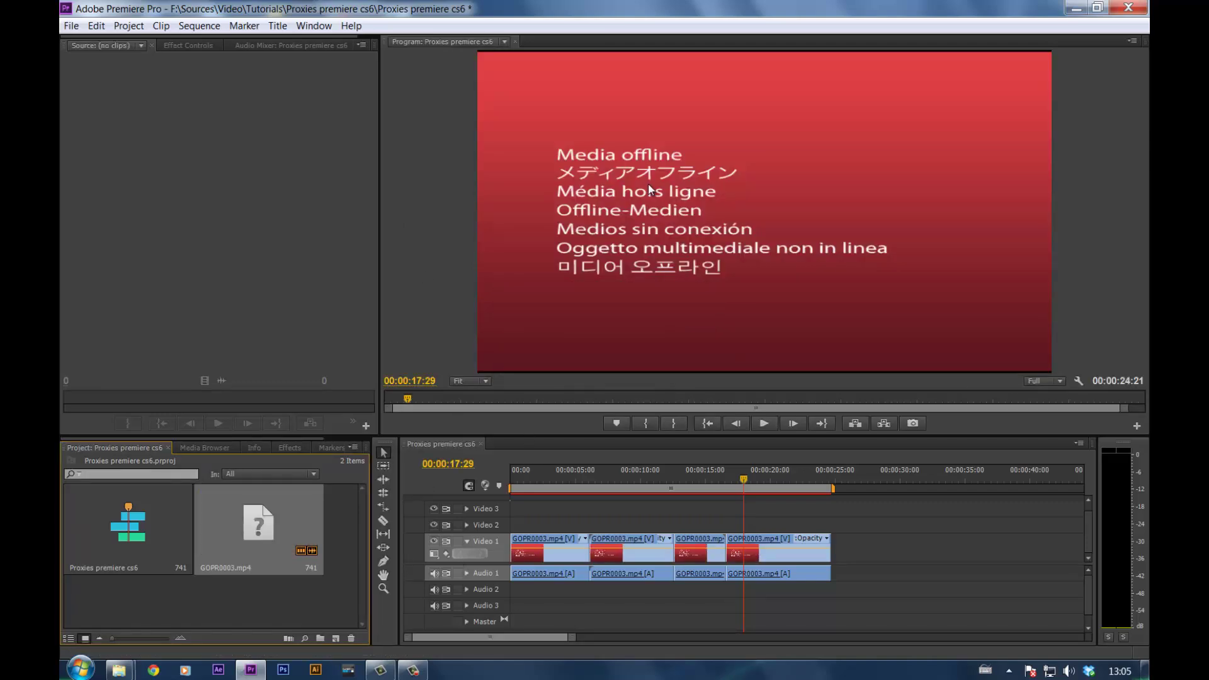
drag(716, 477, 676, 539)
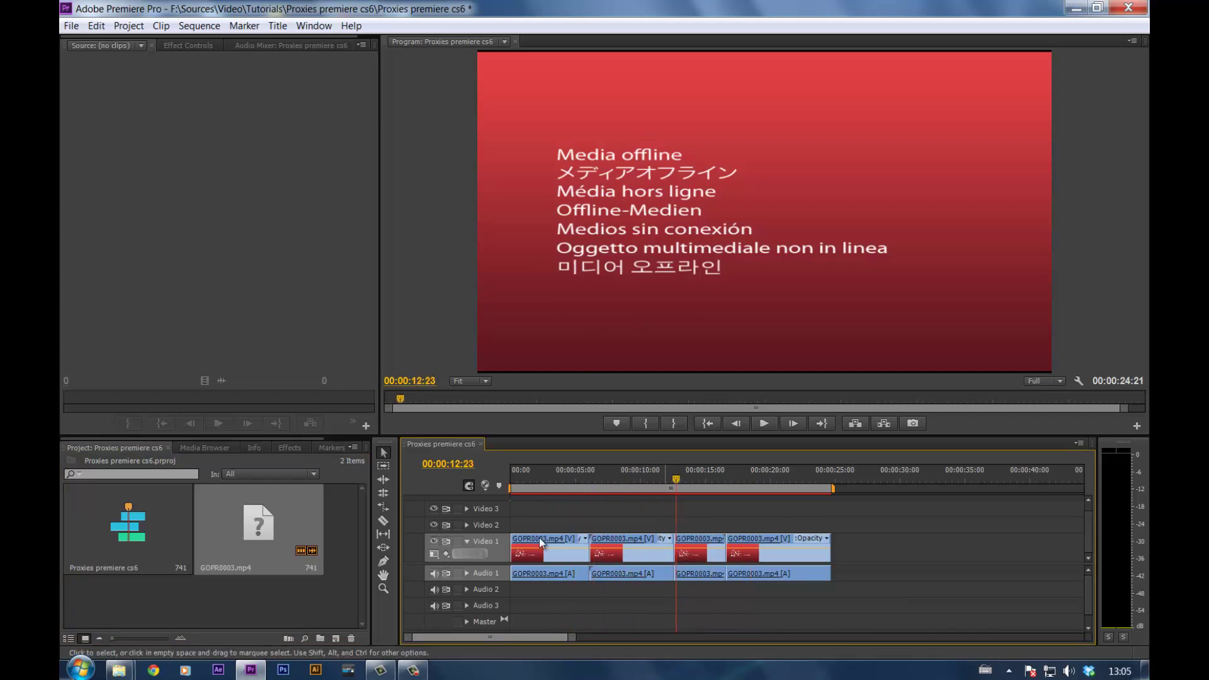
Link the offline GOPR0003.mp4 to the full-quality GOPR0003 file in the Main source folder and check the footage at 00:00:11:03.
click(338, 522)
click(262, 530)
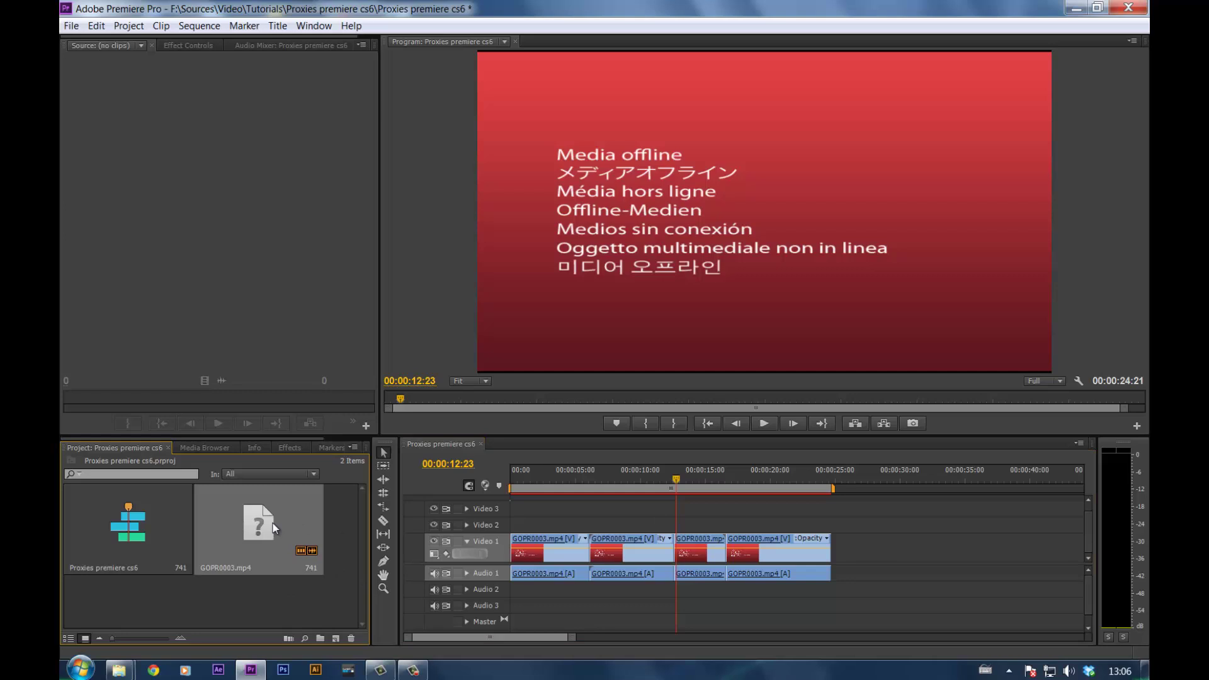
right_click(274, 528)
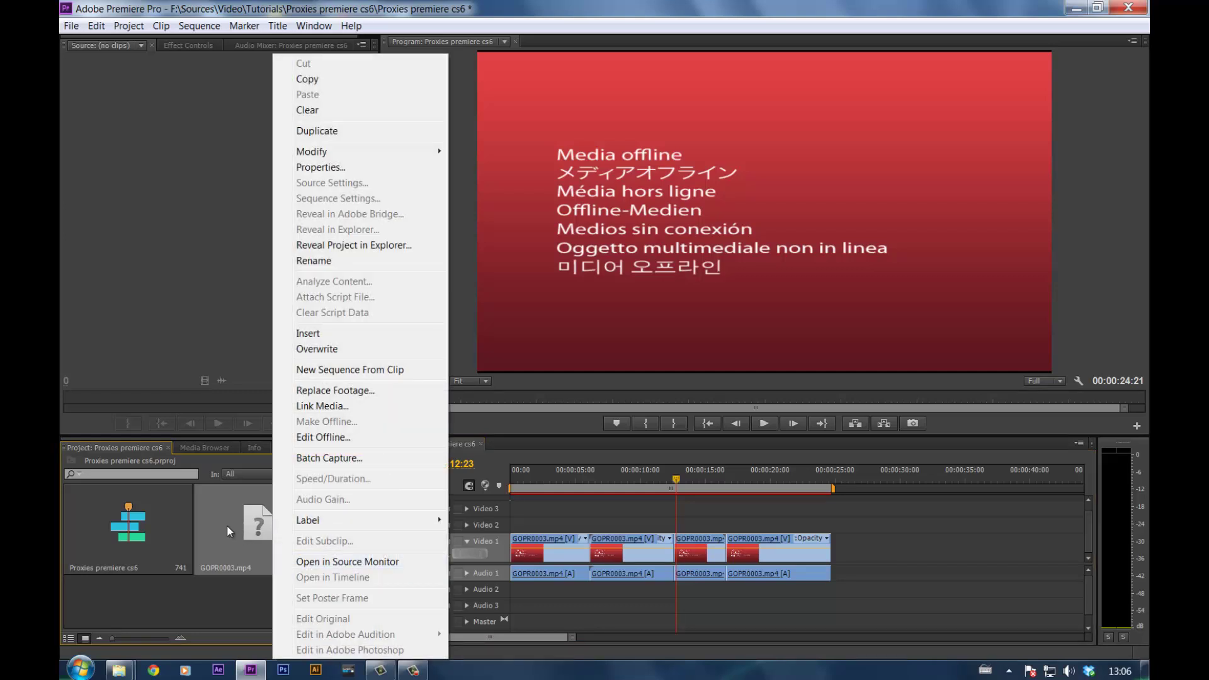
click(340, 406)
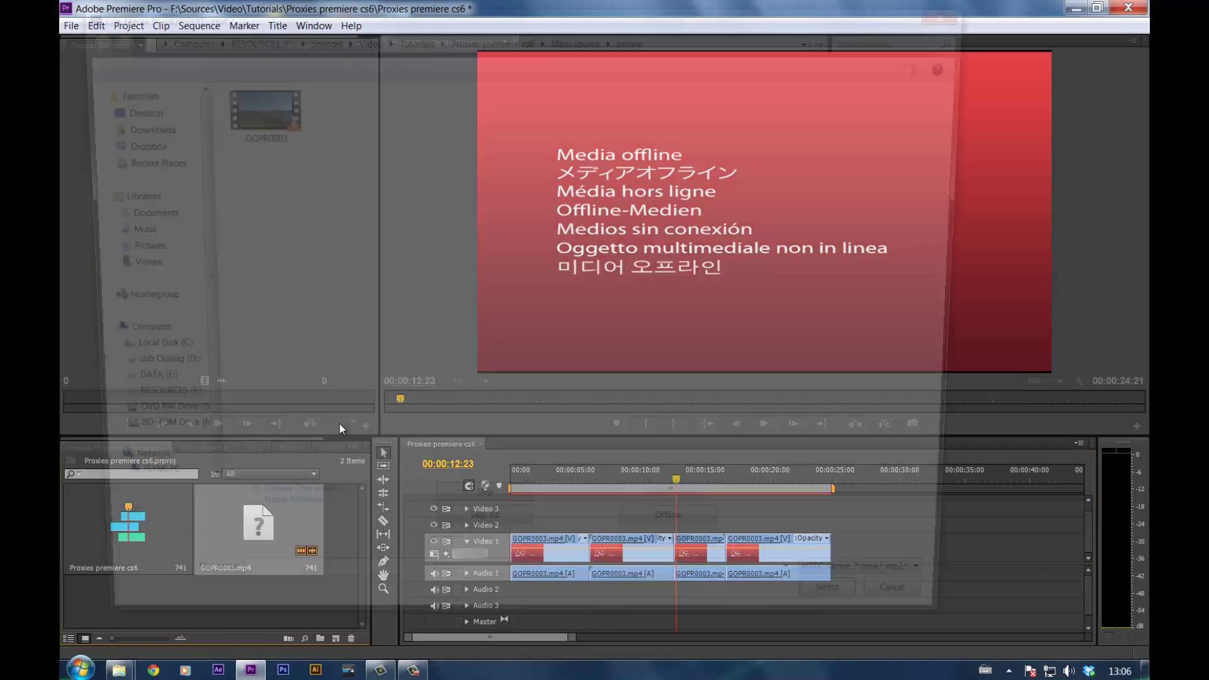
click(265, 104)
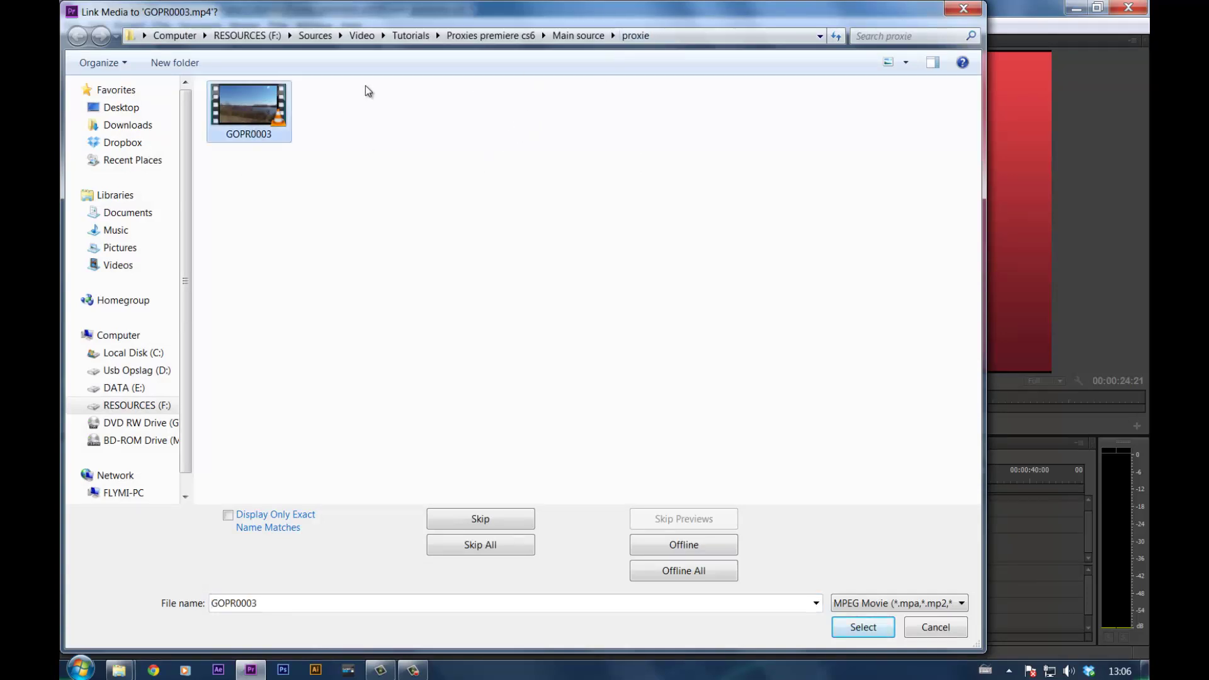
click(578, 35)
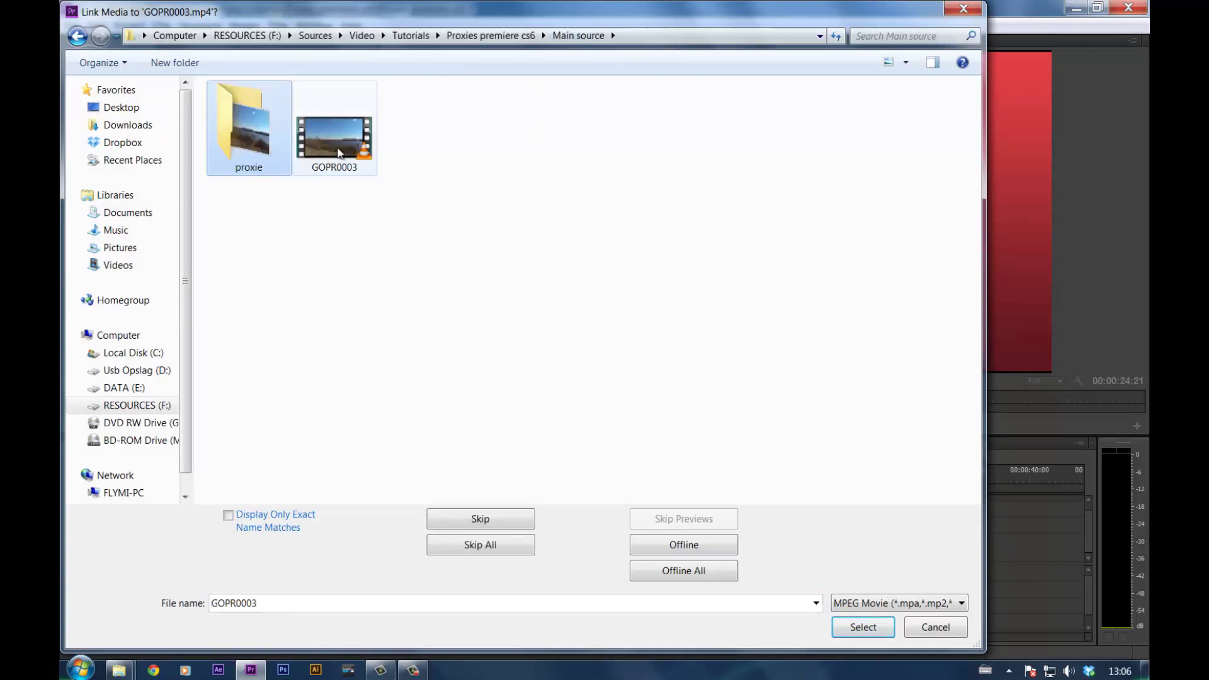
click(335, 156)
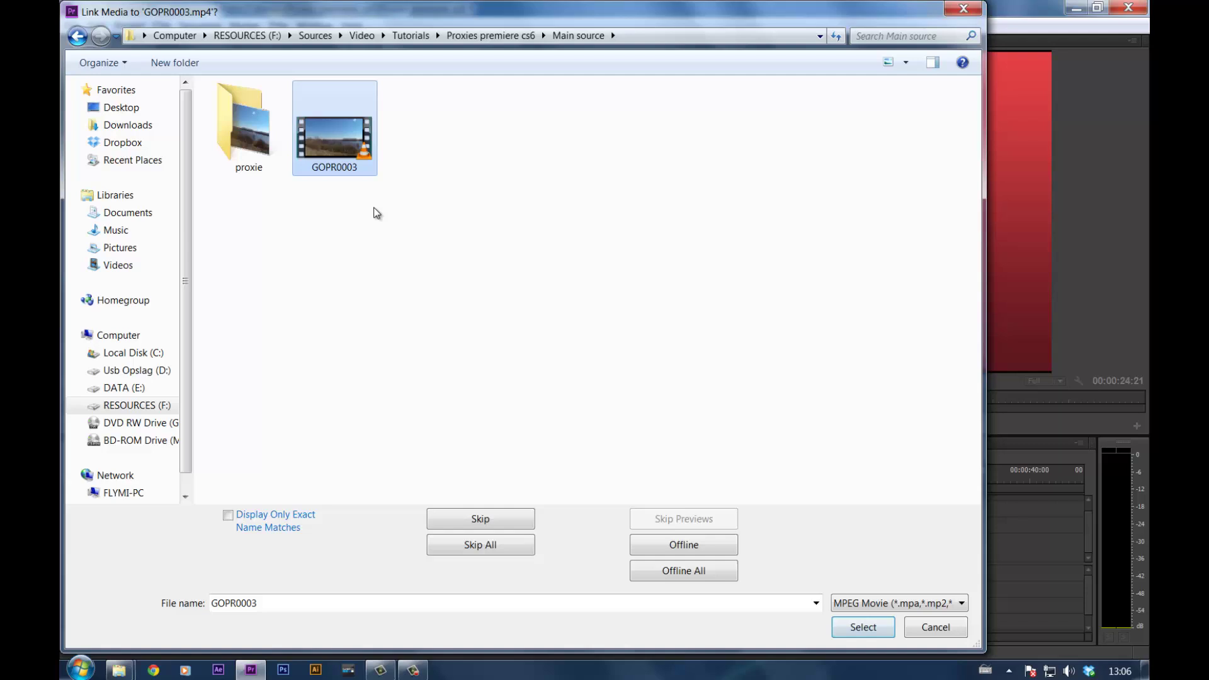
click(872, 633)
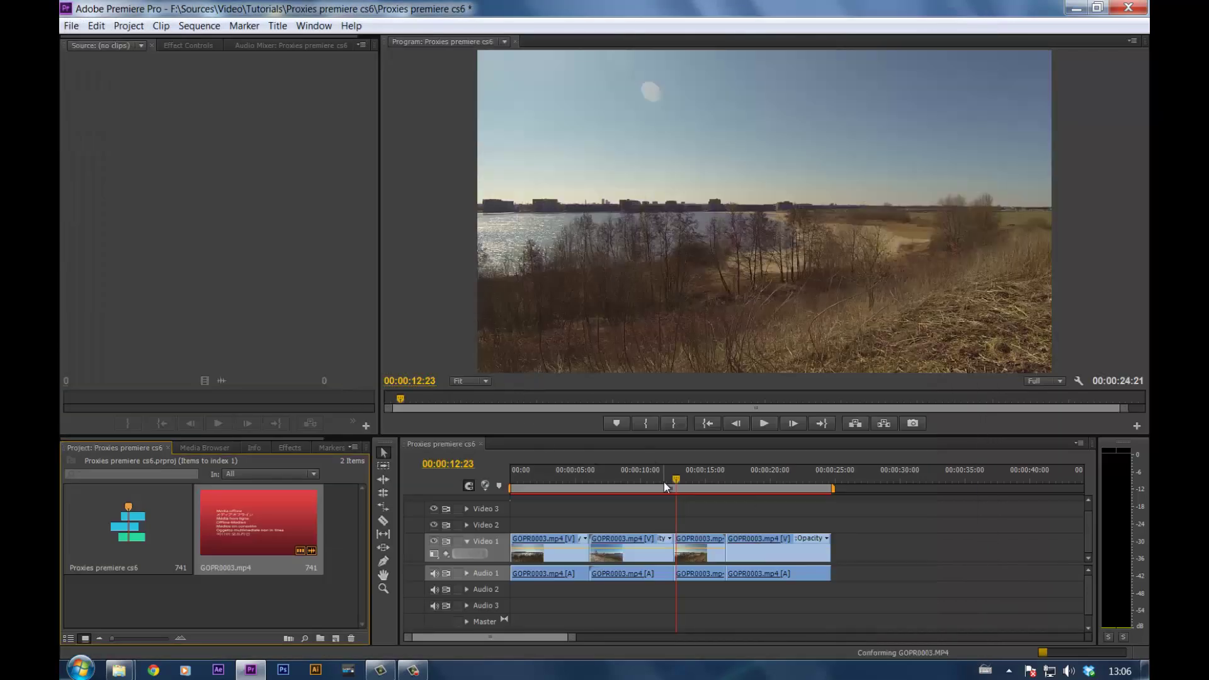
mouse_move(664, 482)
mouse_down()
mouse_move(658, 491)
mouse_move(727, 522)
mouse_move(584, 511)
mouse_move(583, 481)
mouse_move(655, 498)
mouse_up()
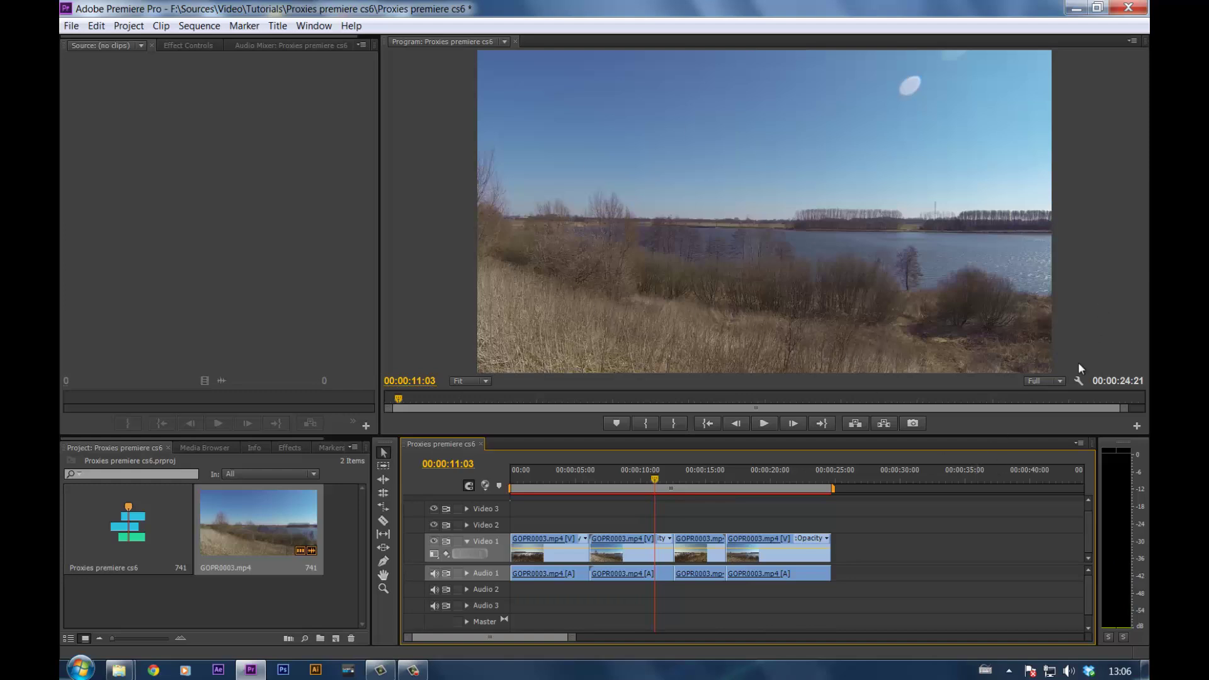
Switch to Windows Explorer and compare the file details of the proxy GOPR0003 in the proxie folder with the original GOPR0003 in Main source.
click(459, 308)
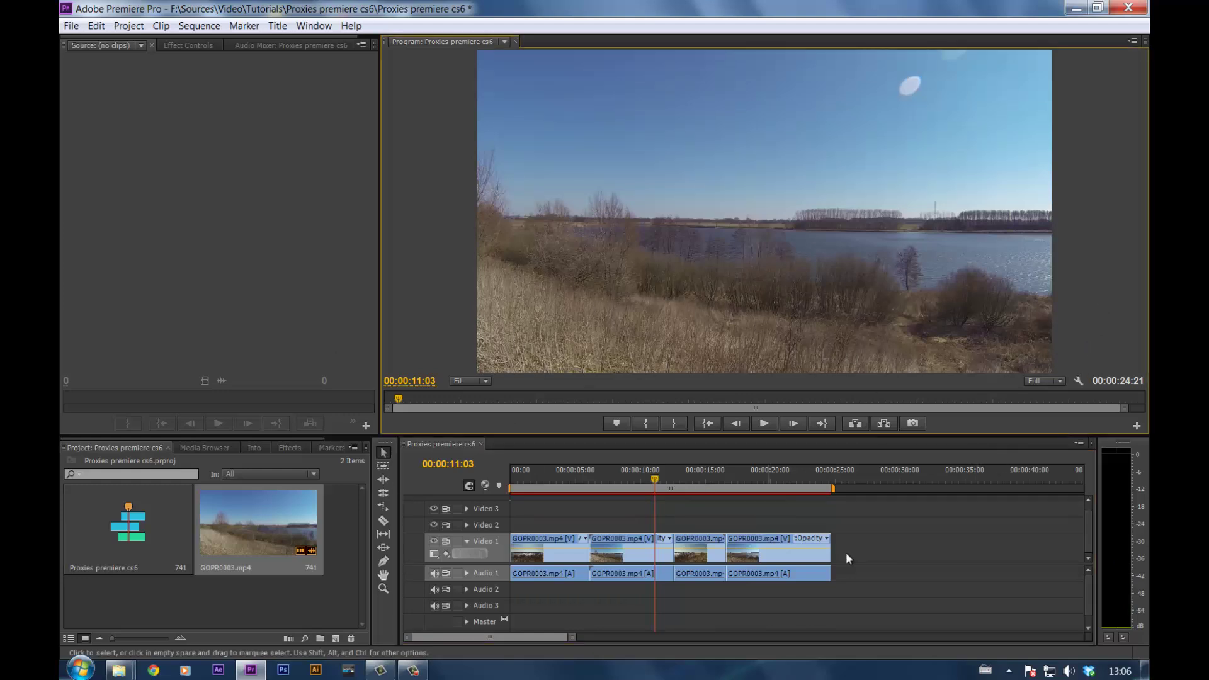
click(1077, 7)
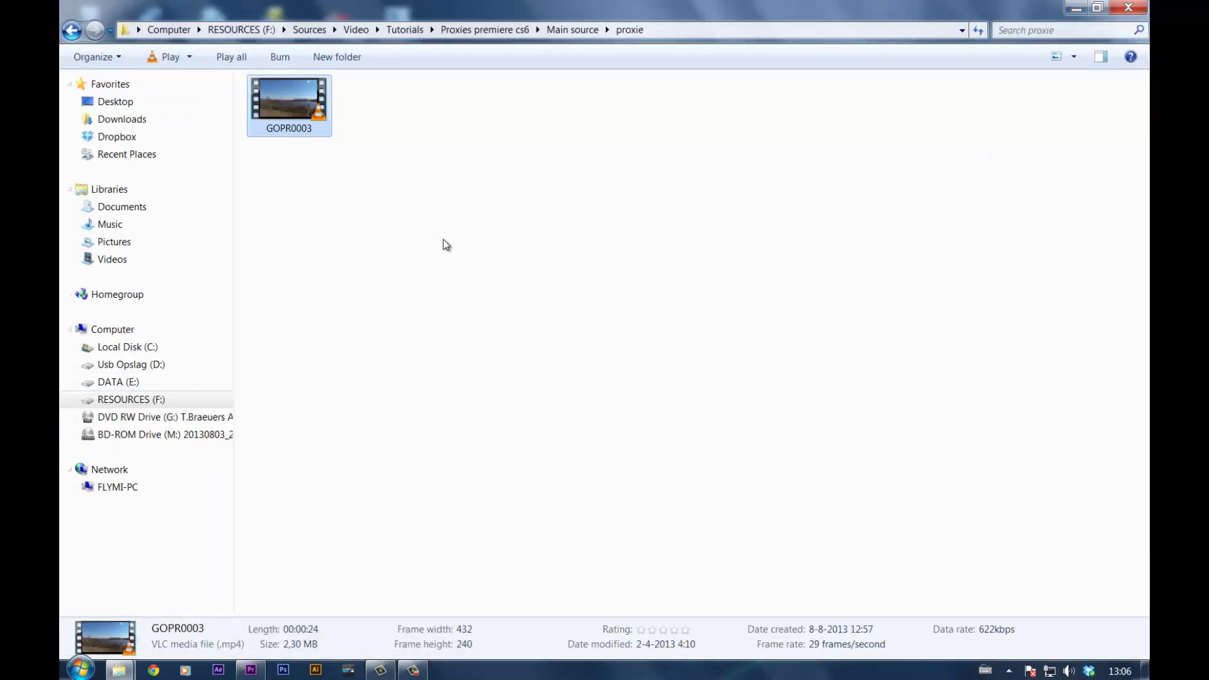
key(BackSpace)
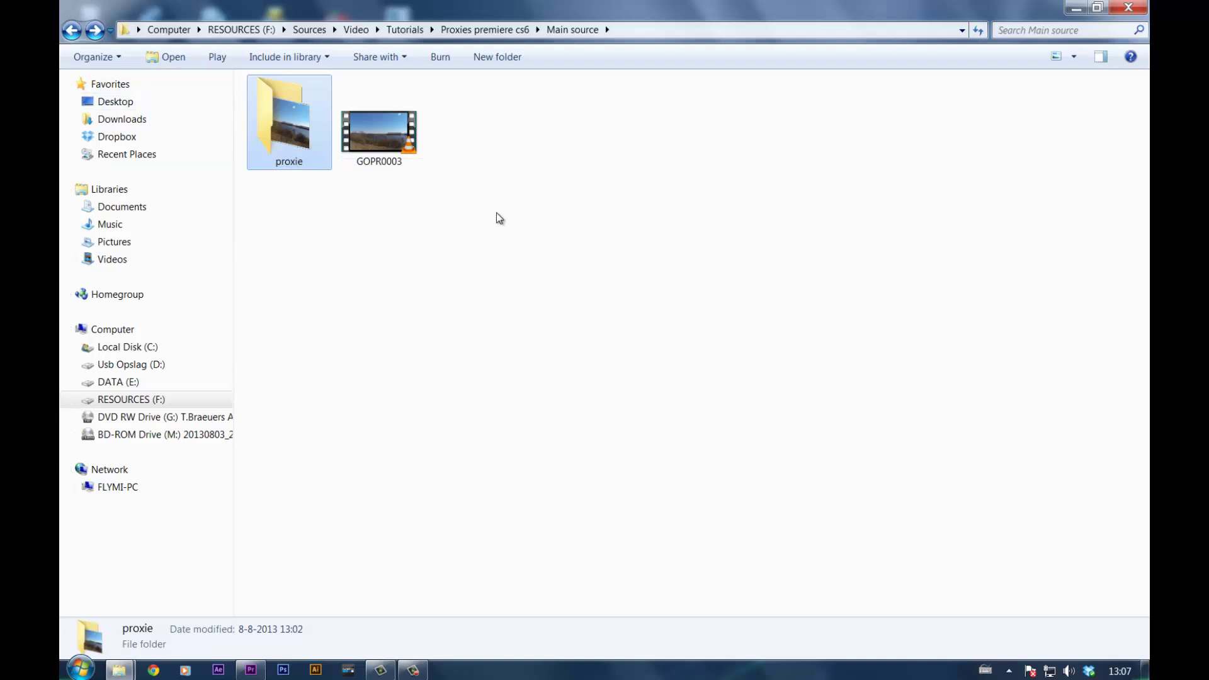
double_click(304, 140)
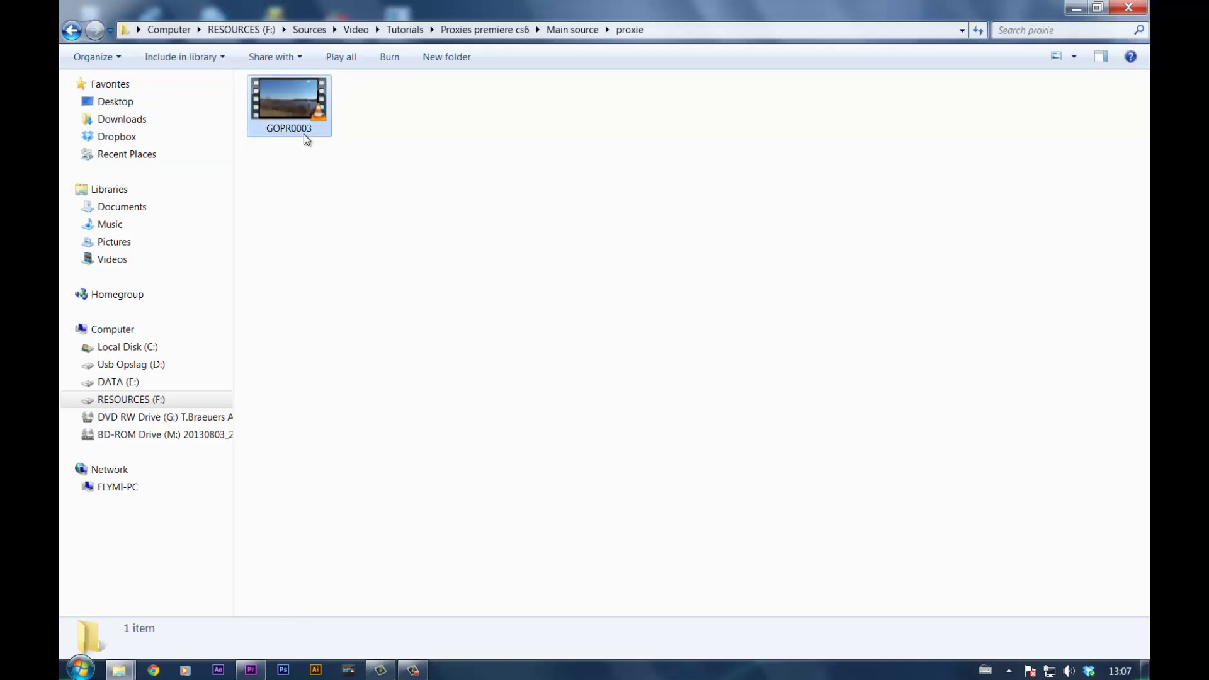
click(304, 131)
key(BackSpace)
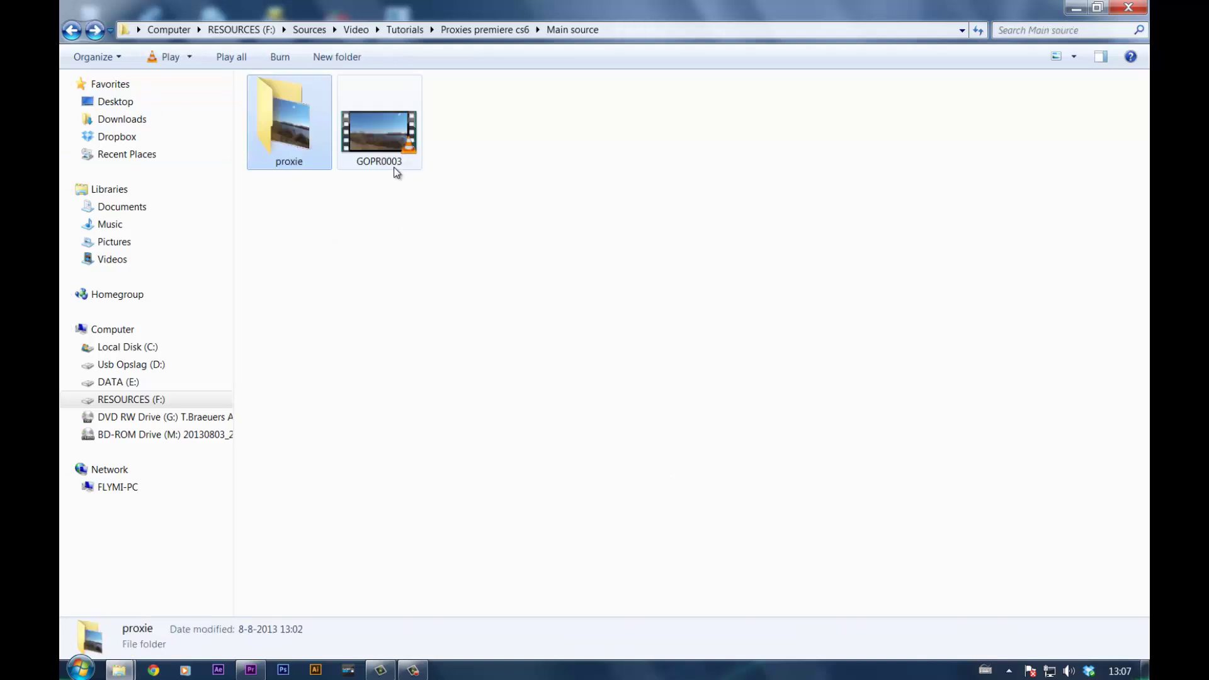
click(419, 140)
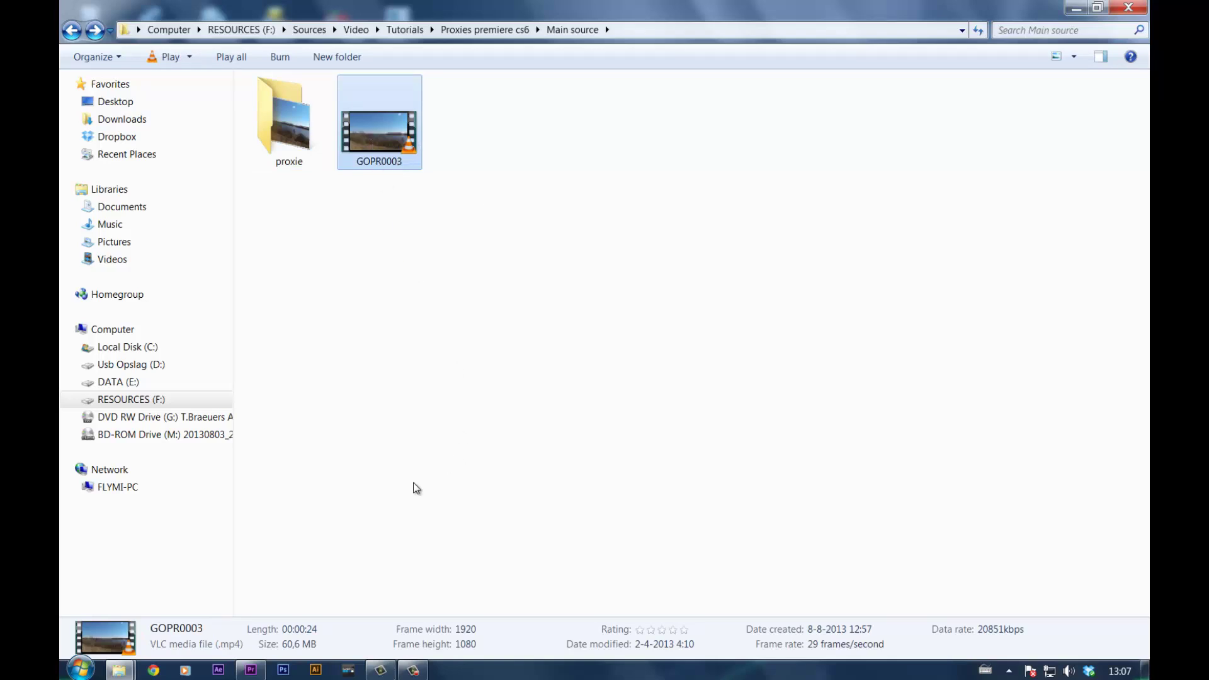
click(1081, 8)
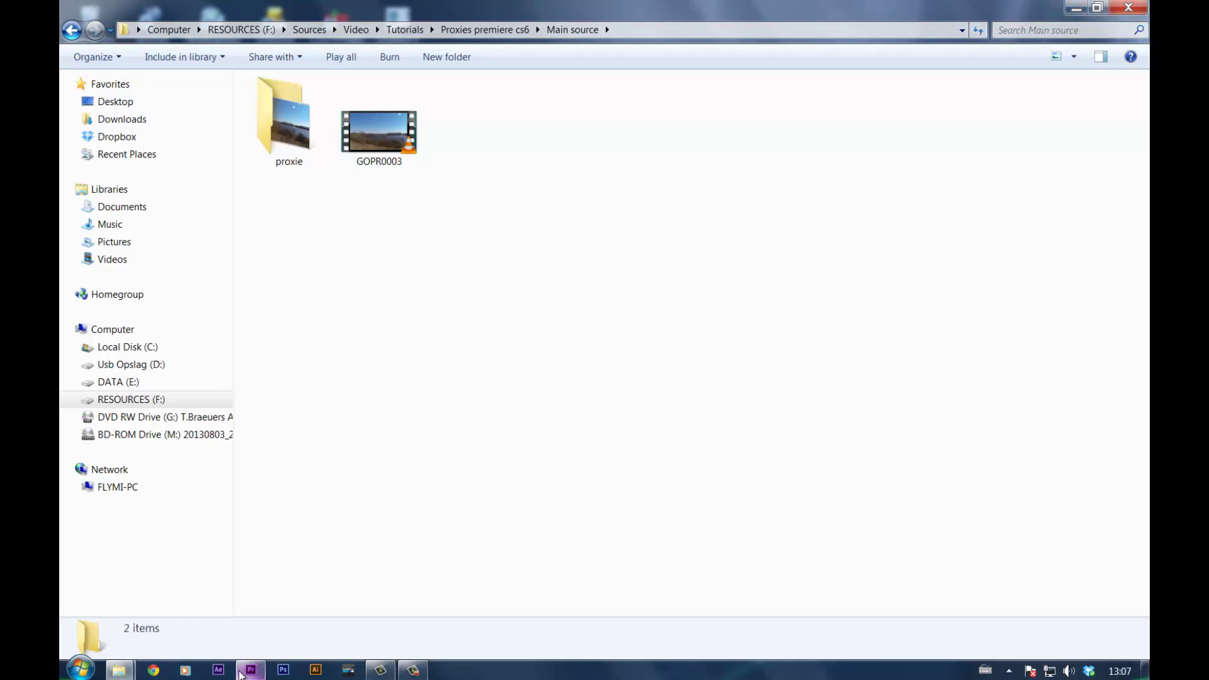
click(241, 672)
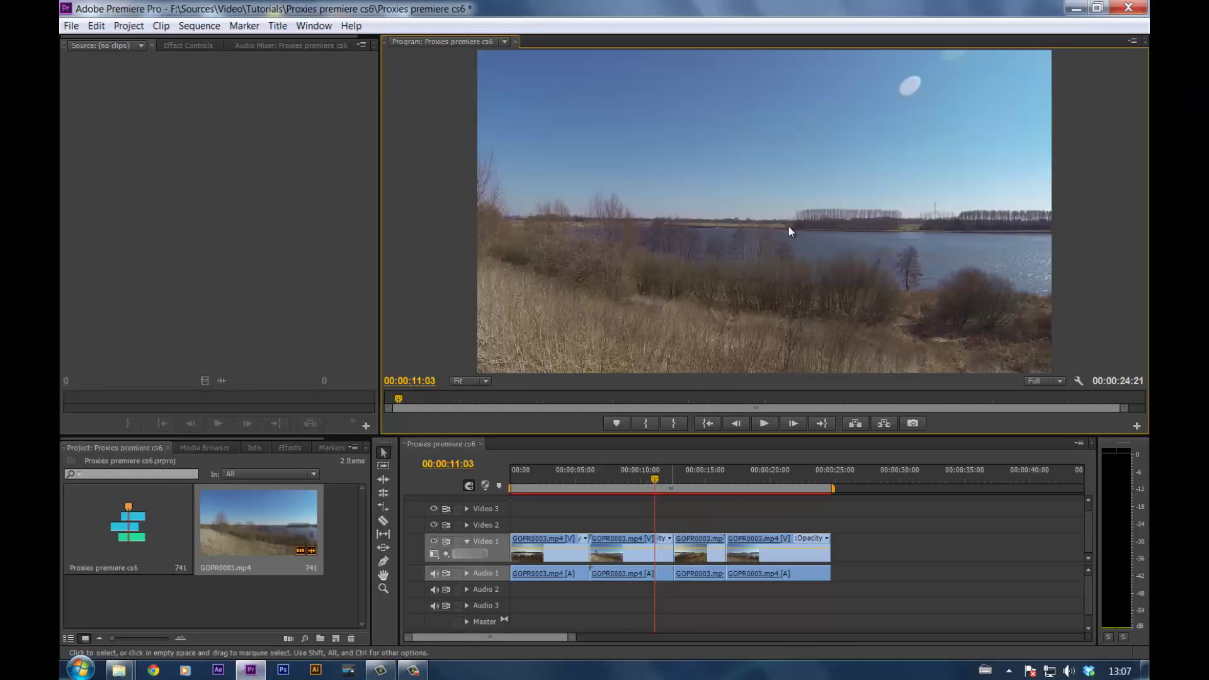
click(1077, 8)
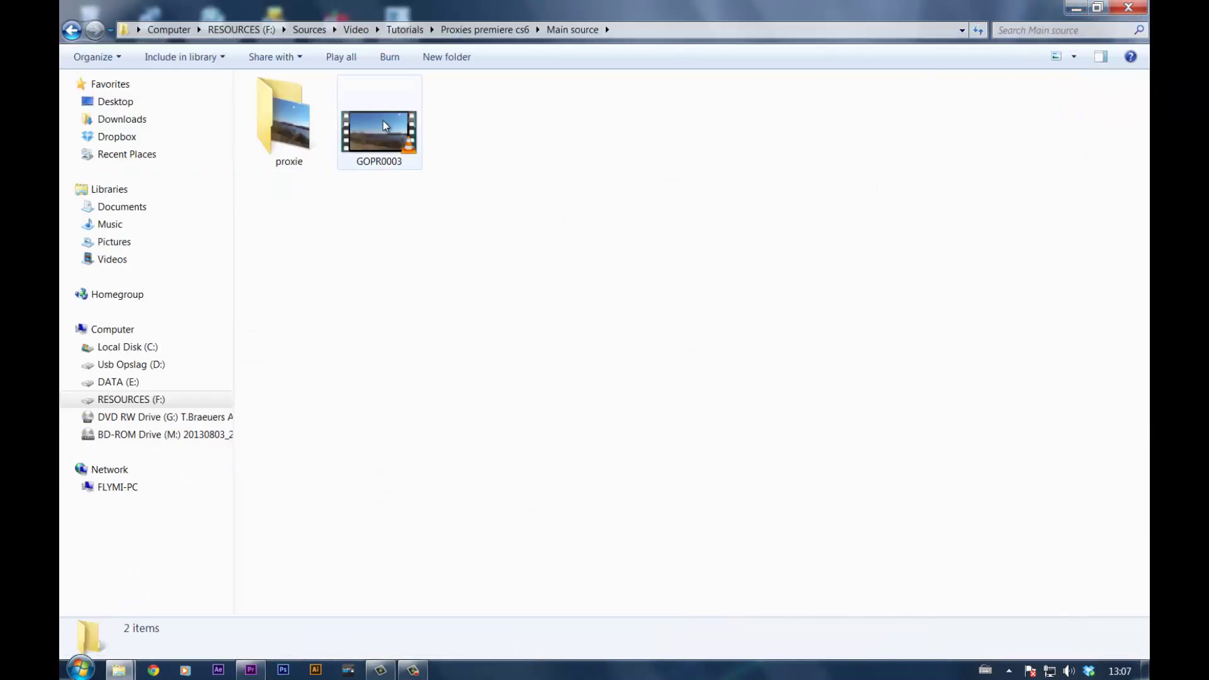
click(413, 670)
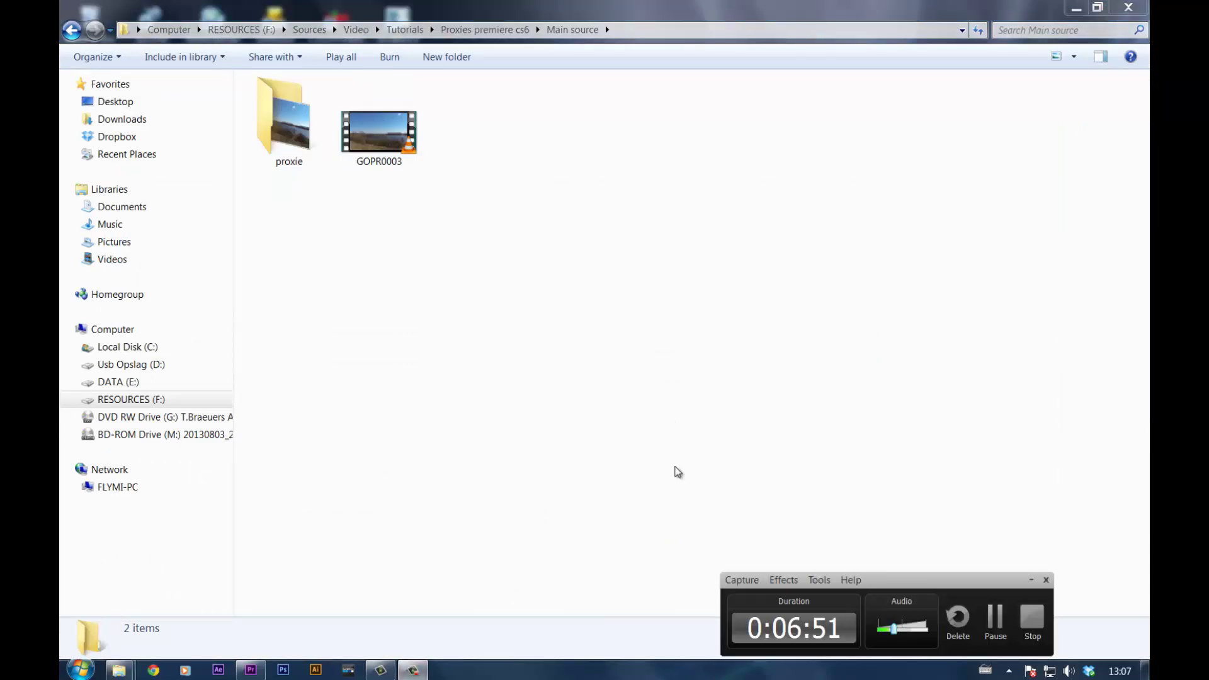